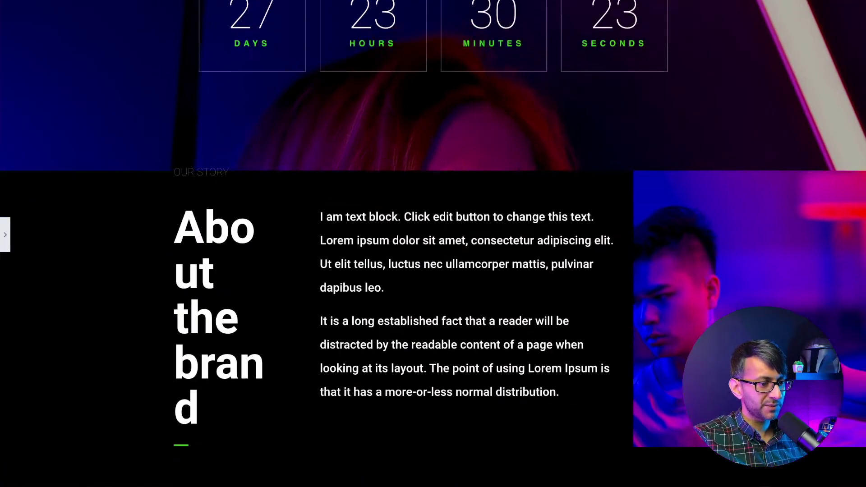
pyautogui.scroll(-5, 863, 215)
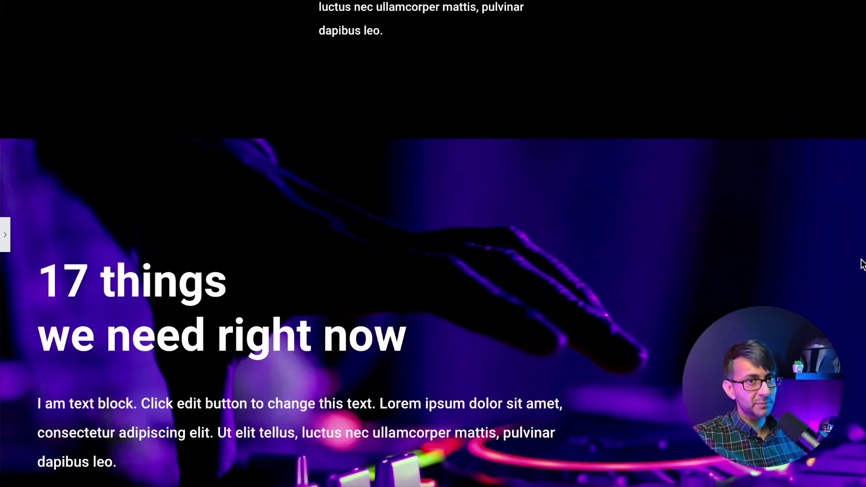
# Step: Find the full-height '17 things we need right now' section and reopen the Elementor panel for it
pyautogui.scroll(7, 861, 259)
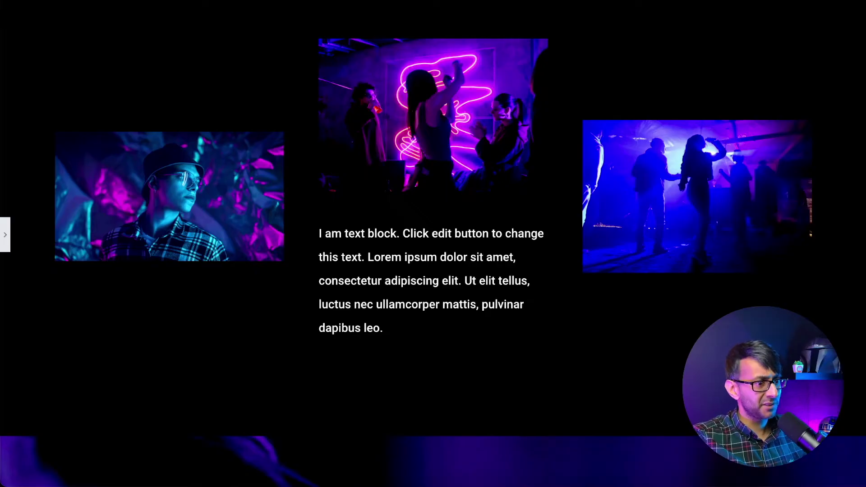
pyautogui.scroll(12, 432, 243)
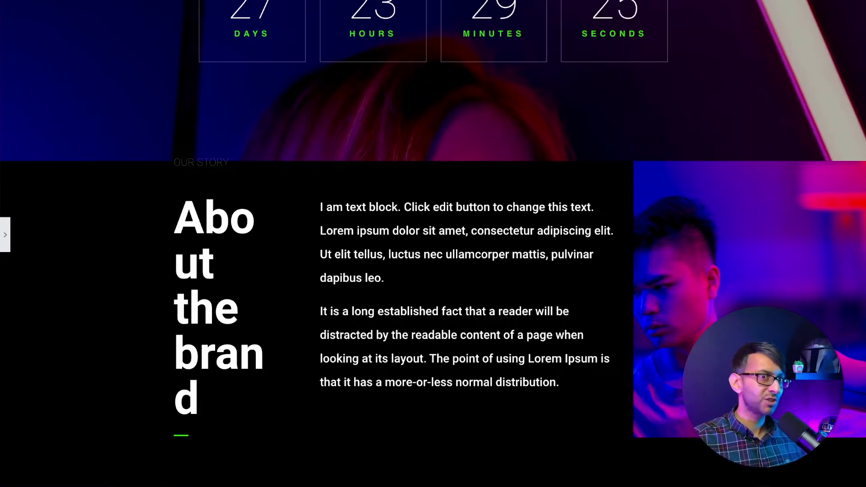
pyautogui.scroll(6, 433, 244)
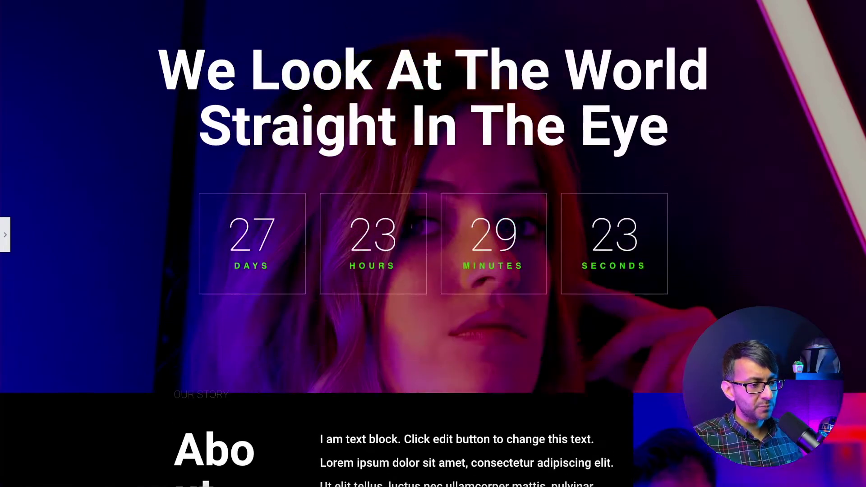
pyautogui.scroll(-3, 433, 243)
pyautogui.scroll(-5, 330, 43)
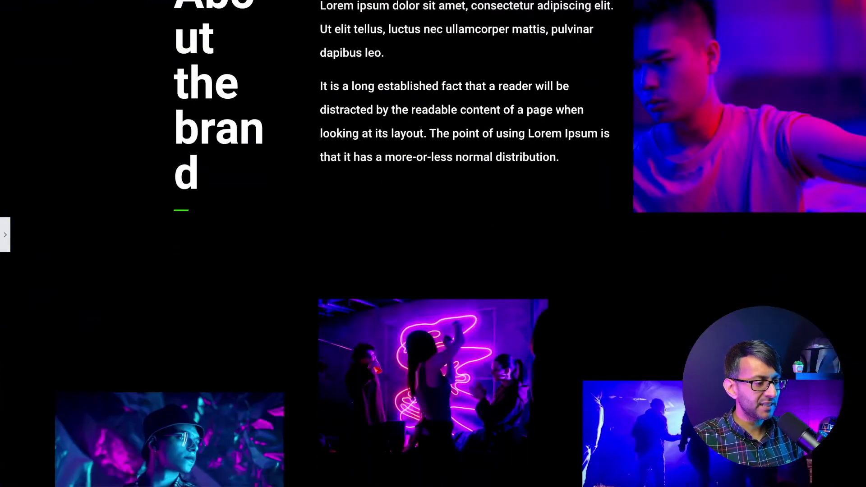
pyautogui.scroll(5, 329, 43)
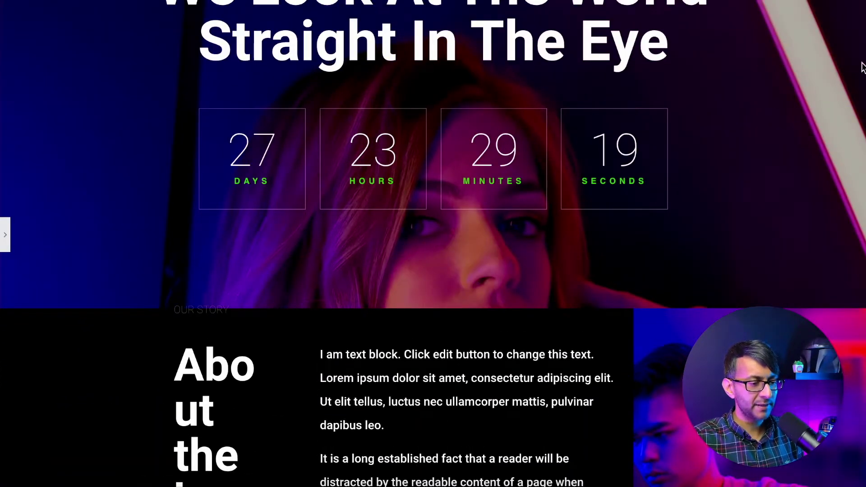
pyautogui.scroll(-5, 861, 113)
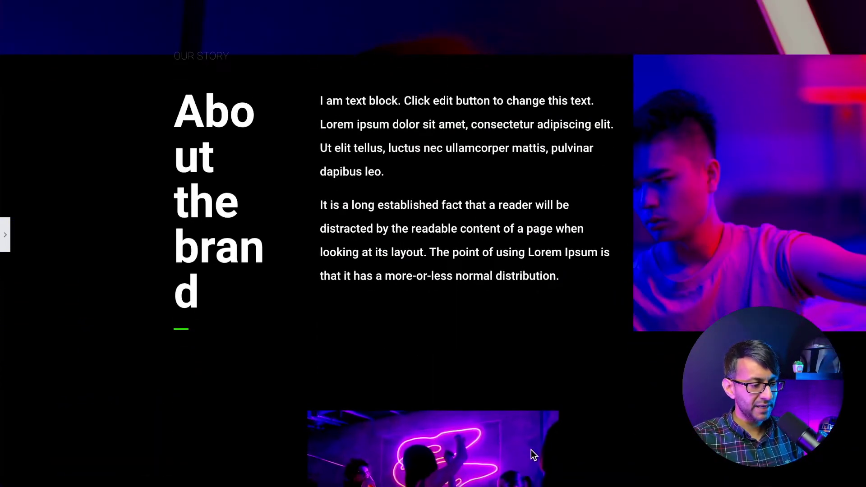
pyautogui.scroll(-2, 531, 451)
pyautogui.scroll(1, 533, 432)
pyautogui.scroll(-10, 527, 415)
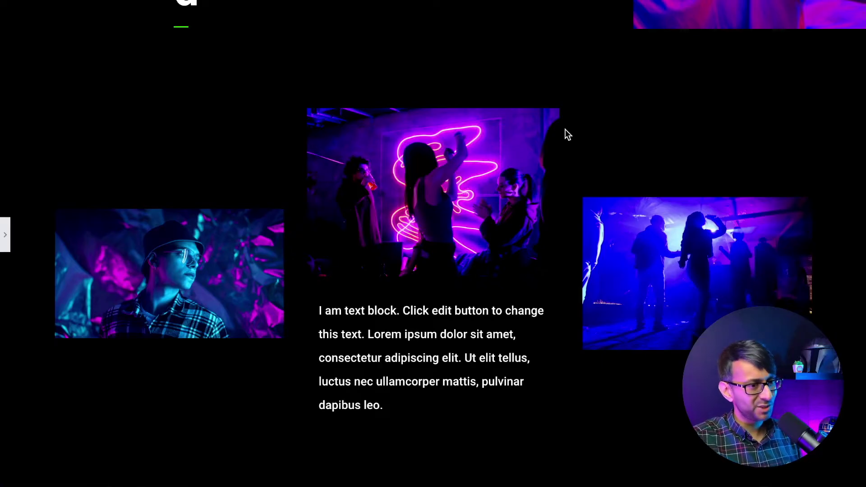
pyautogui.scroll(-5, 776, 180)
pyautogui.scroll(-4, 433, 244)
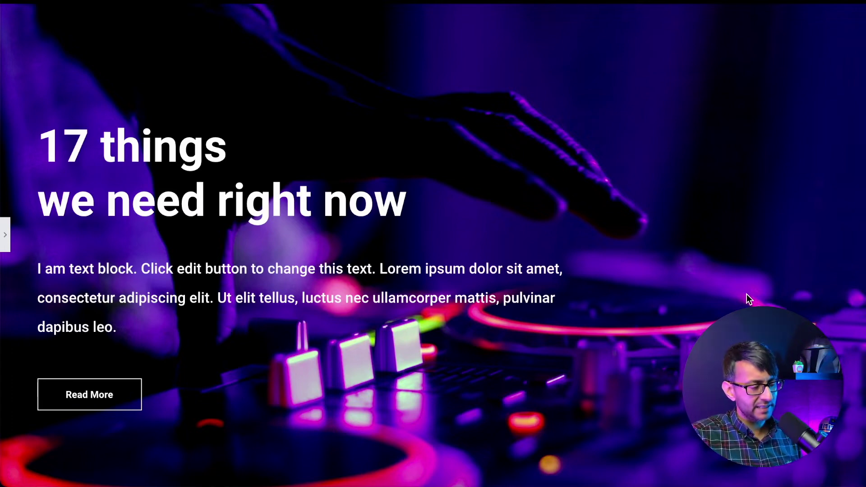
pyautogui.click(5, 234)
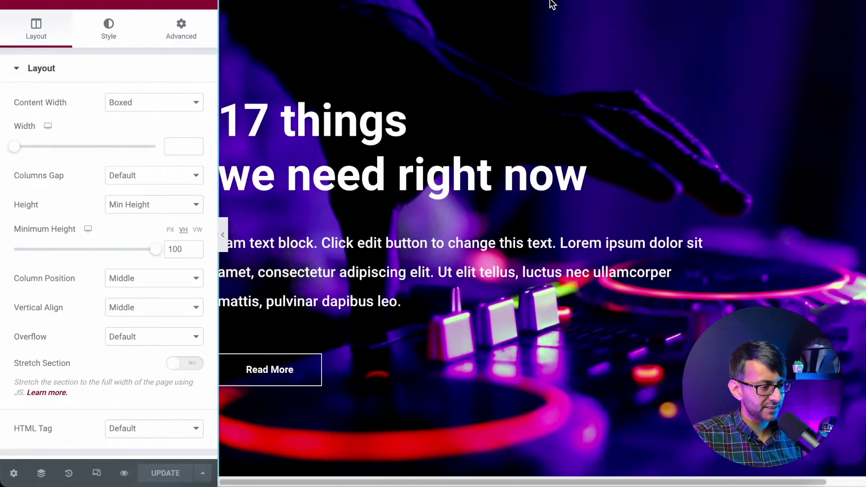
# Step: Keep the section's Min Height at 100 VH and copy the entire '17 things' section
pyautogui.scroll(1, 572, 13)
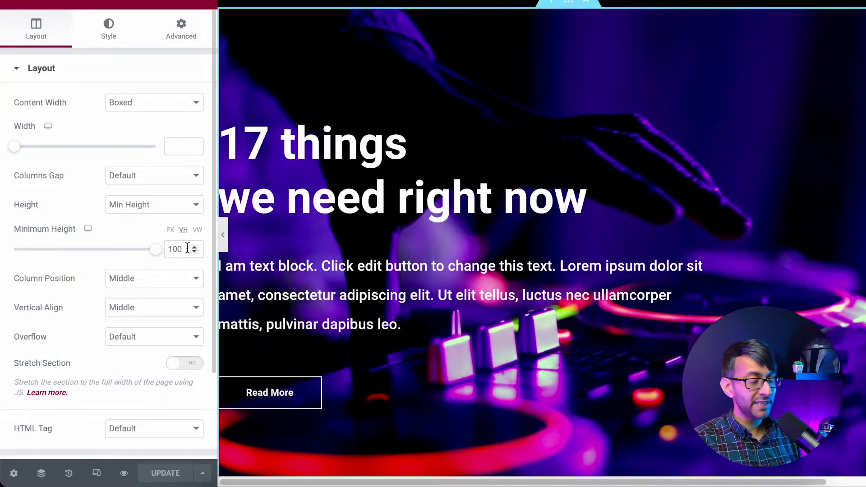
pyautogui.click(143, 205)
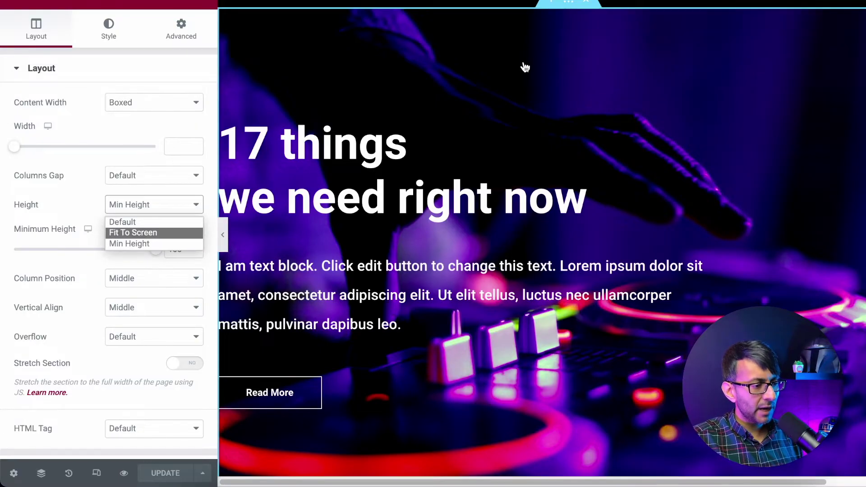
pyautogui.rightClick(569, 5)
pyautogui.click(618, 67)
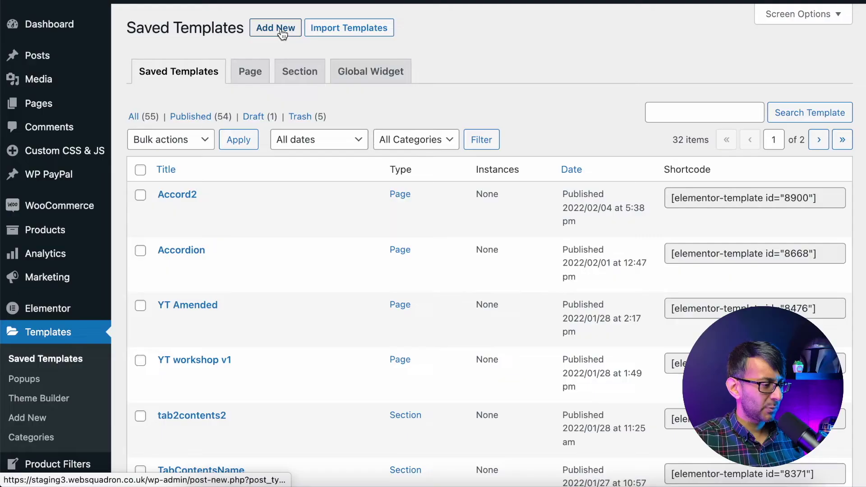
# Step: Start a new Section-type saved template and name it 'Hori1'
pyautogui.click(280, 28)
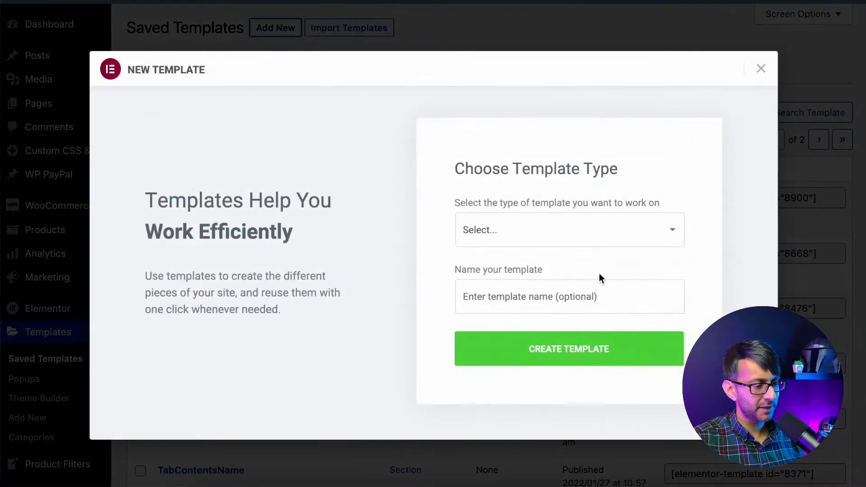
pyautogui.click(566, 242)
pyautogui.click(568, 286)
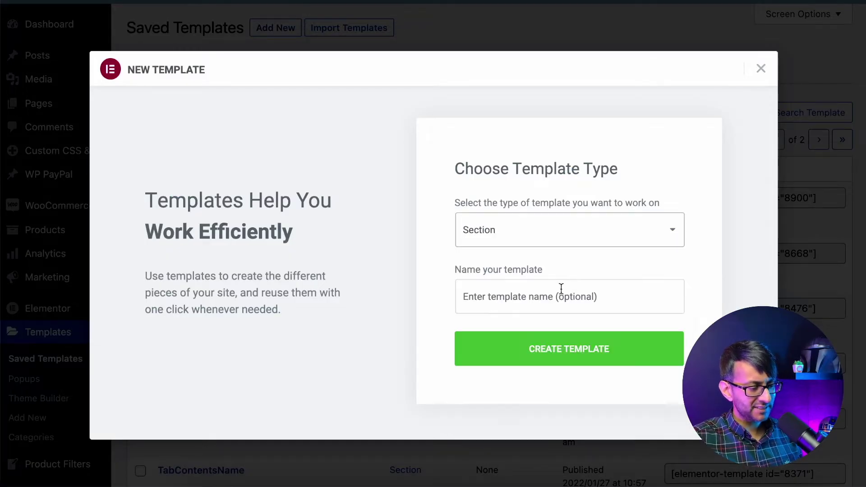
pyautogui.click(542, 301)
pyautogui.write('Hori')
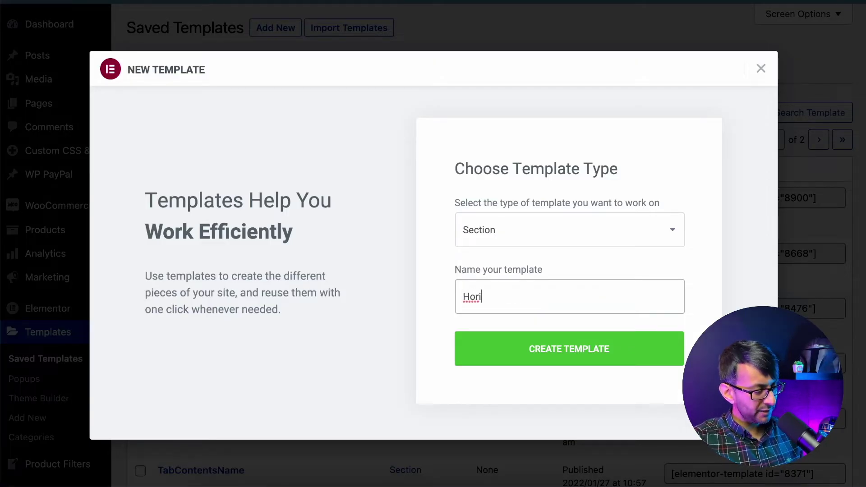
pyautogui.write('1')
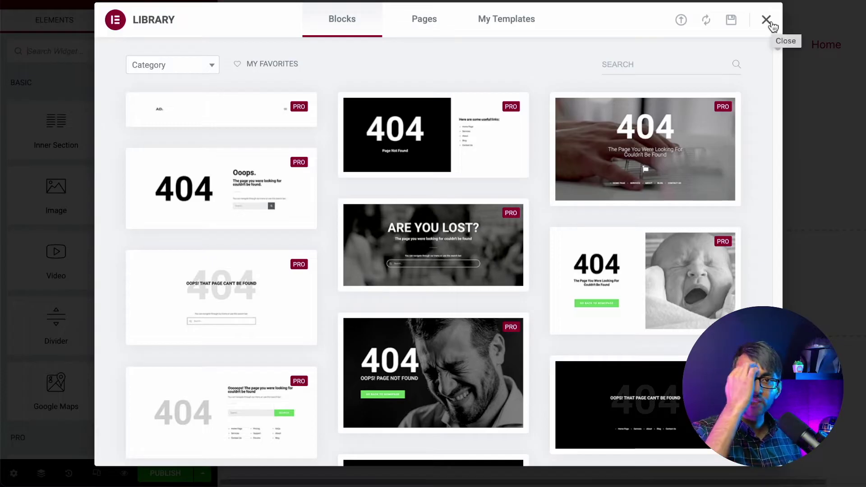
# Step: Paste the copied '17 things' section into the empty Hori1 template
pyautogui.click(766, 20)
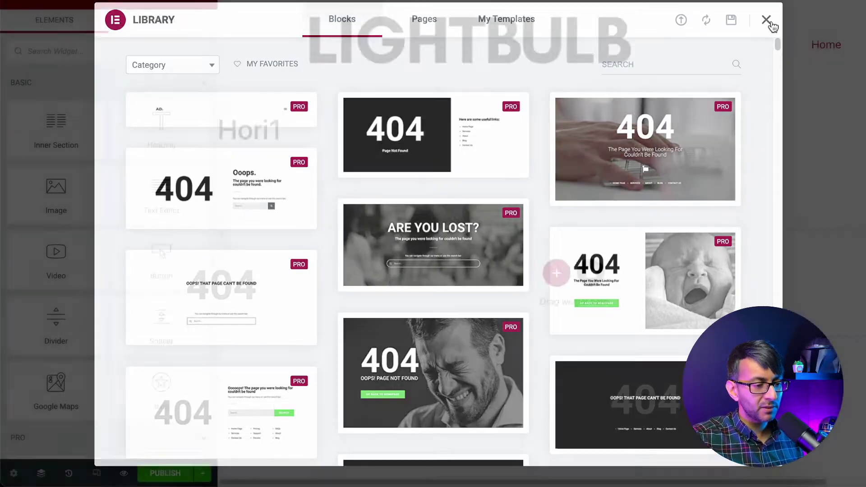
pyautogui.rightClick(414, 272)
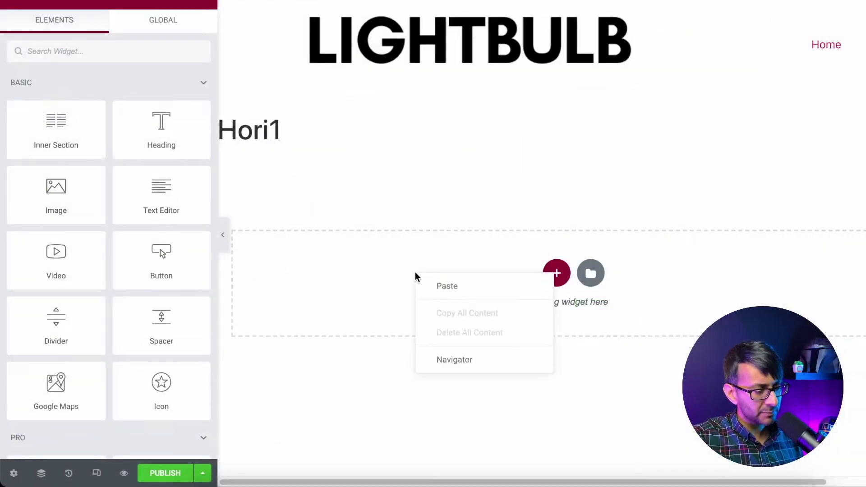
pyautogui.click(453, 284)
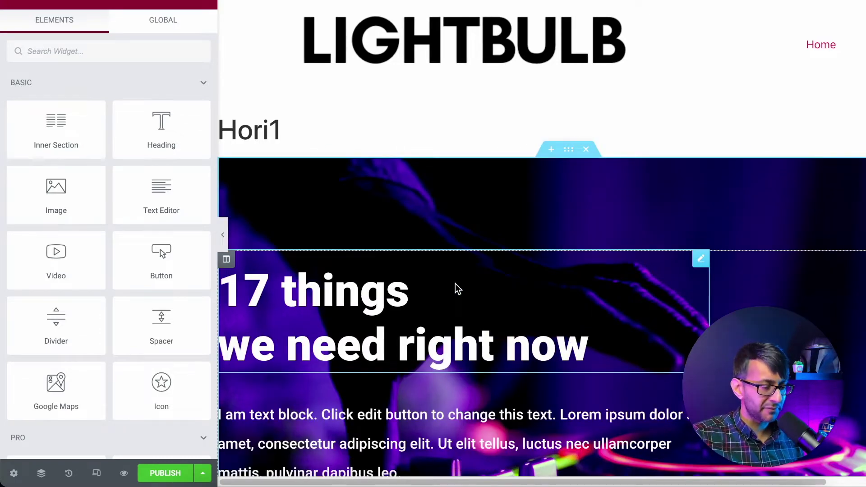
# Step: Apply the neon dance-floor background and change the heading to 'Slide 1' above 'we need right now'
pyautogui.scroll(-3, 510, 253)
pyautogui.scroll(-1, 586, 92)
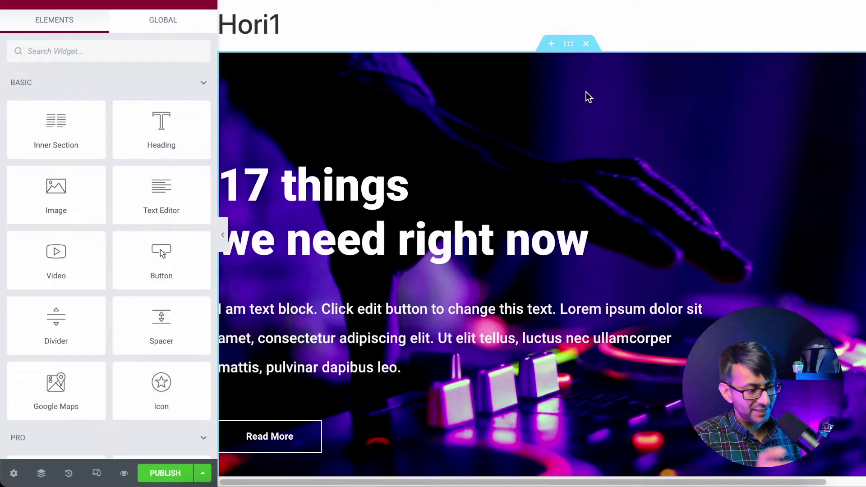
pyautogui.click(566, 51)
pyautogui.click(116, 43)
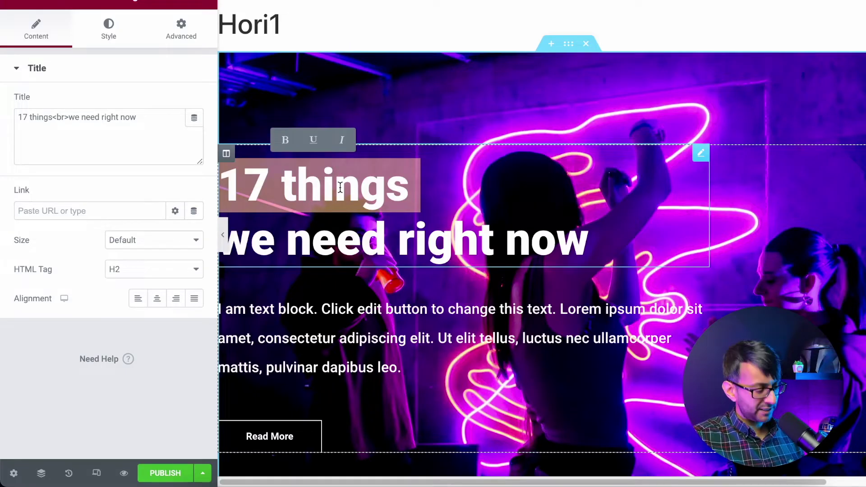
pyautogui.write('Slide 1')
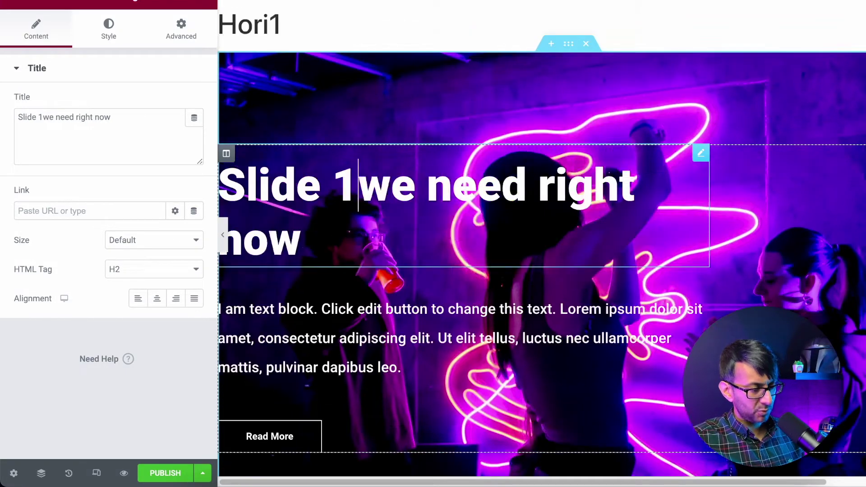
pyautogui.press('Return')
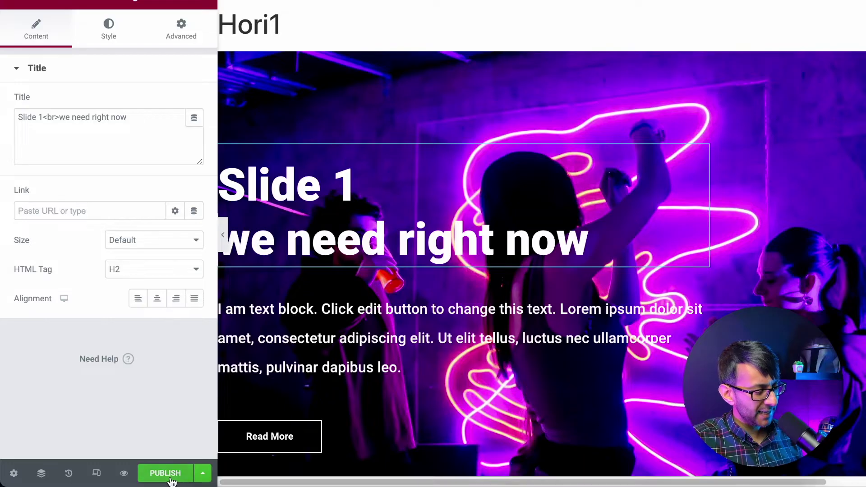
pyautogui.rightClick(568, 45)
# Step: Publish the Hori1 template and preview the slide at mobile width
pyautogui.click(601, 105)
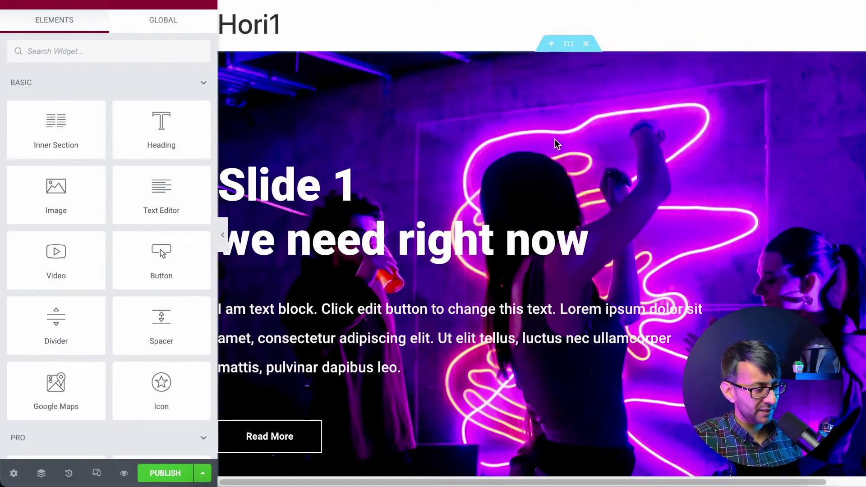
pyautogui.click(170, 474)
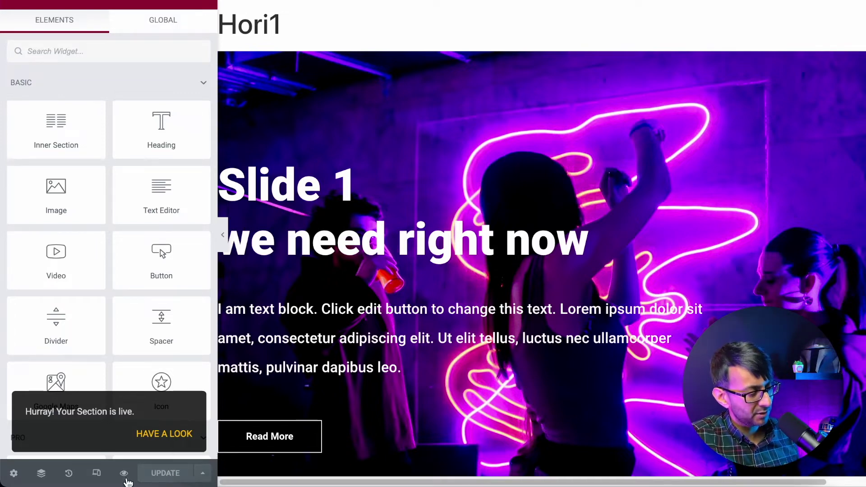
pyautogui.click(96, 472)
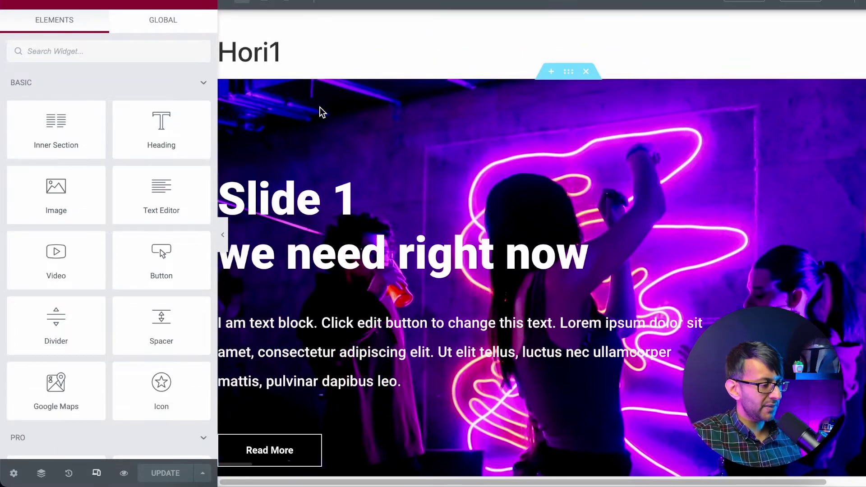
pyautogui.click(286, 4)
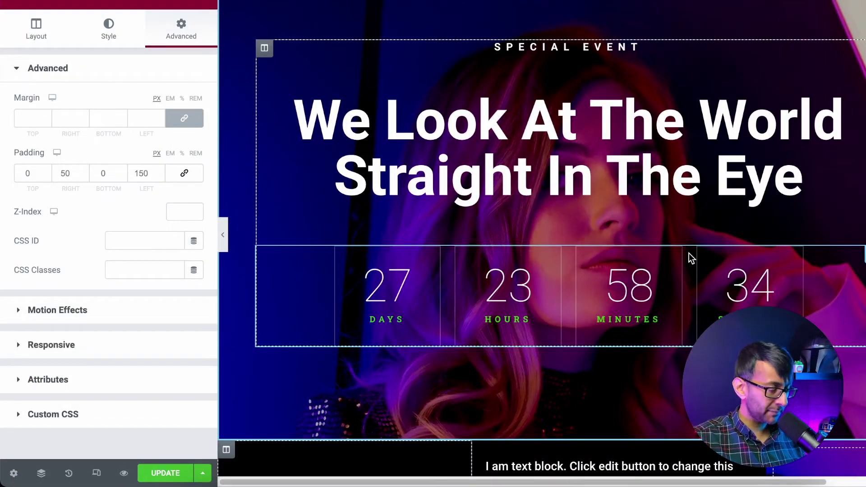
# Step: Insert a single-column section between About the brand and the photo gallery
pyautogui.scroll(-9, 689, 255)
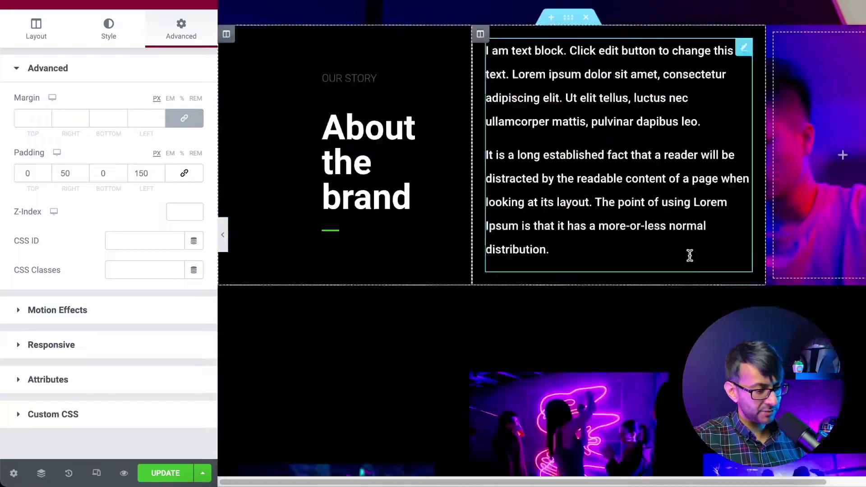
pyautogui.scroll(-5, 690, 256)
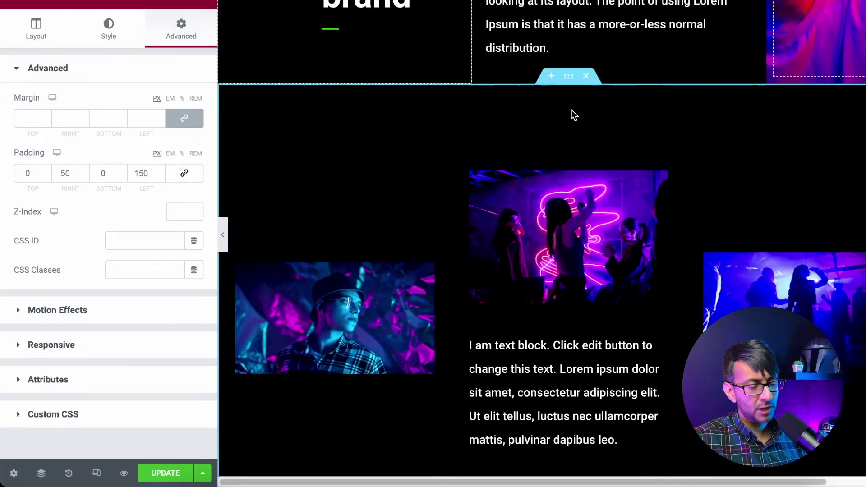
pyautogui.click(555, 77)
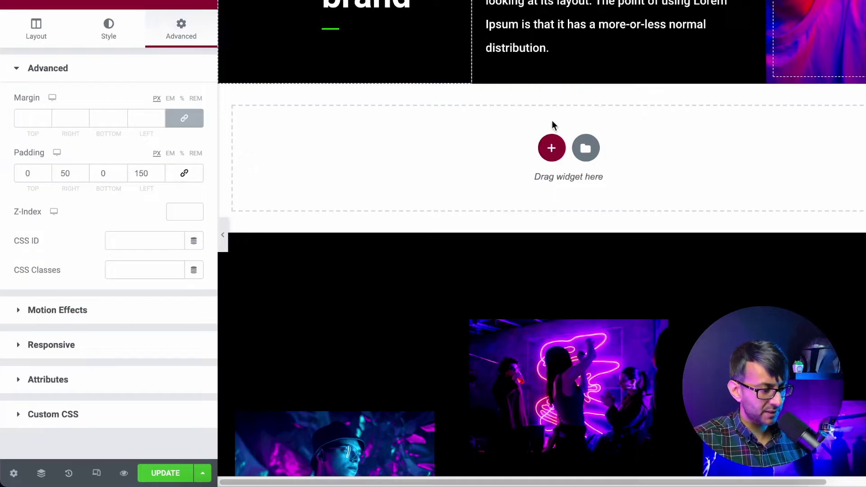
pyautogui.click(551, 148)
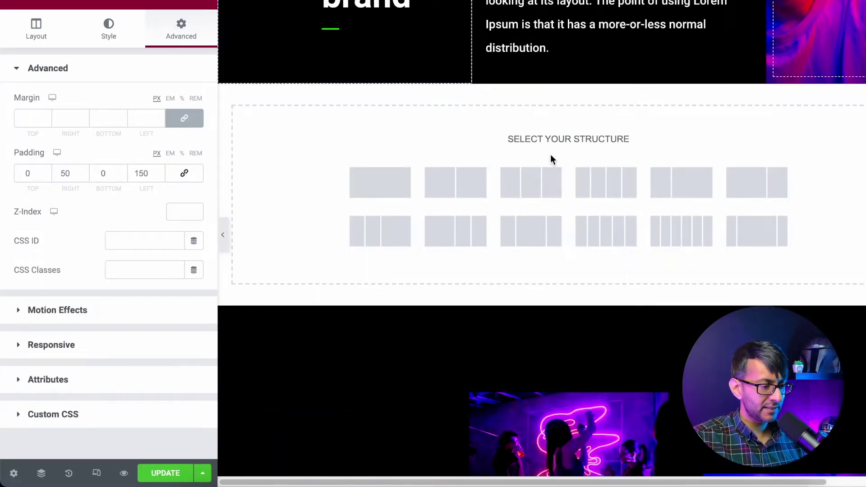
pyautogui.click(390, 185)
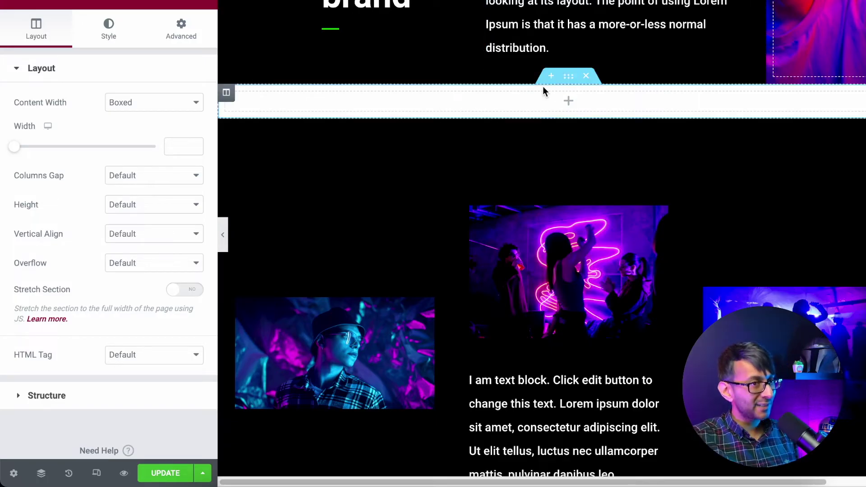
# Step: Give the new section a Min Height of 100 VH
pyautogui.click(160, 213)
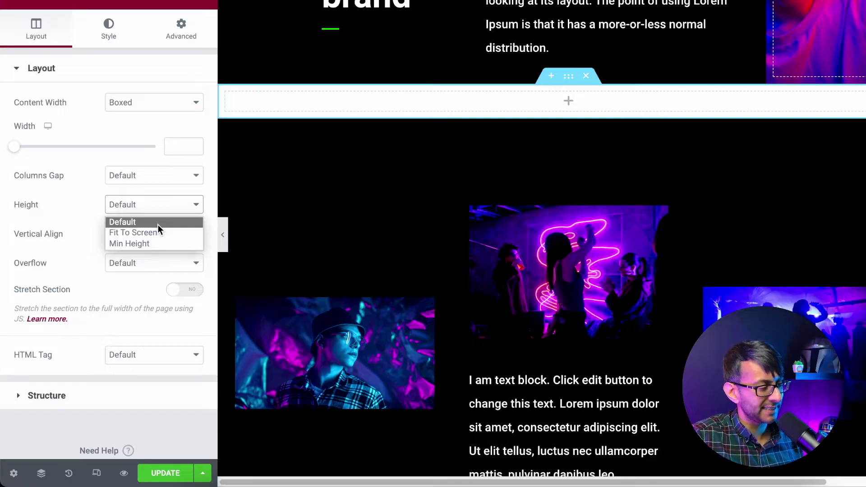
pyautogui.click(160, 244)
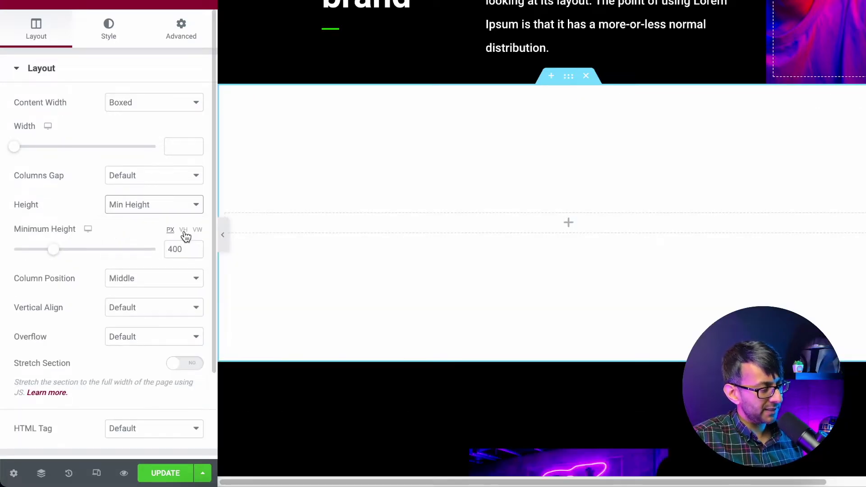
pyautogui.click(185, 235)
pyautogui.moveTo(182, 248); pyautogui.dragTo(152, 245)
pyautogui.write('1')
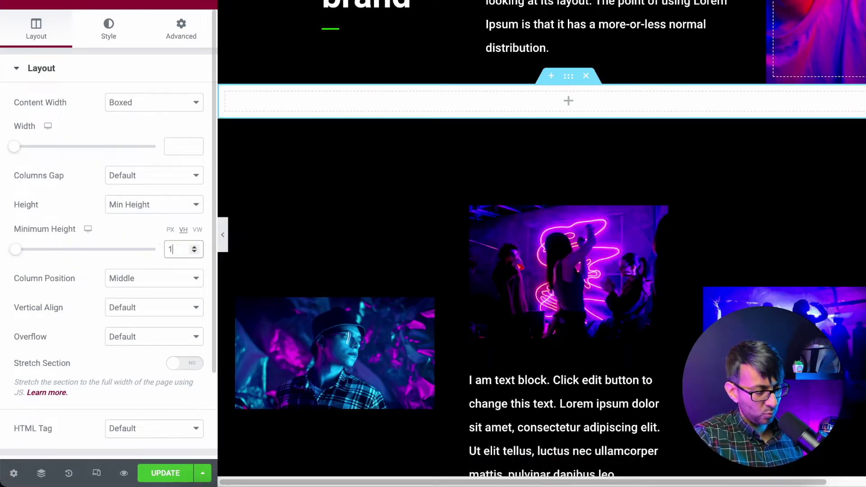
pyautogui.write('00')
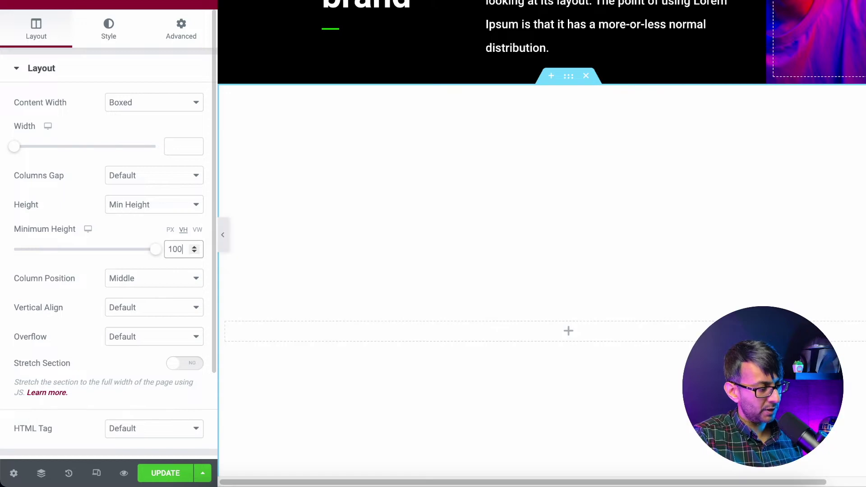
pyautogui.click(194, 2)
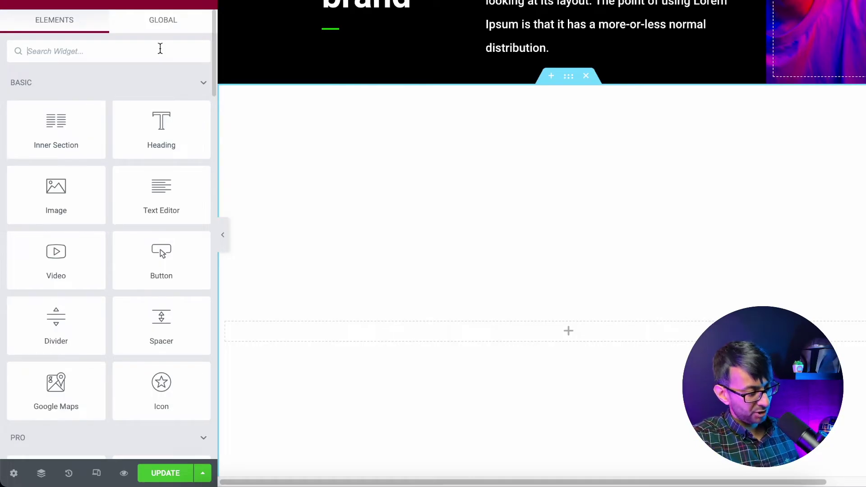
# Step: Drop a Slides widget into the new section and set its content width to Full Width
pyautogui.write('slide')
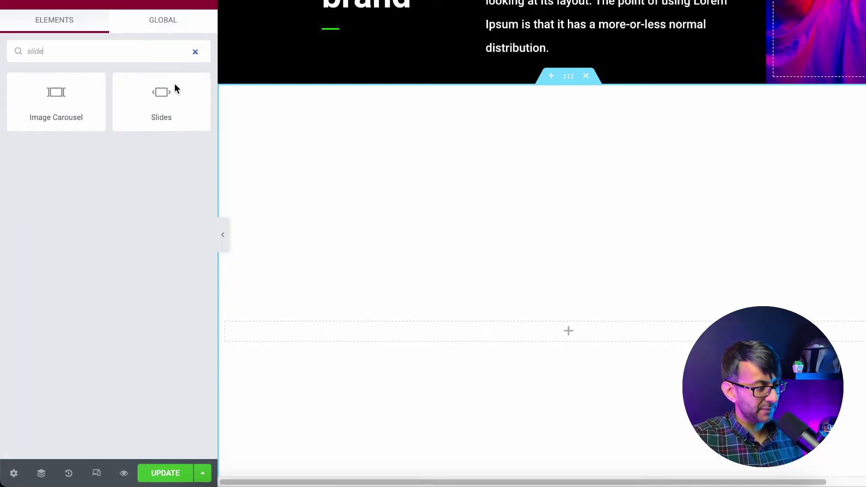
pyautogui.moveTo(174, 90); pyautogui.dragTo(566, 325)
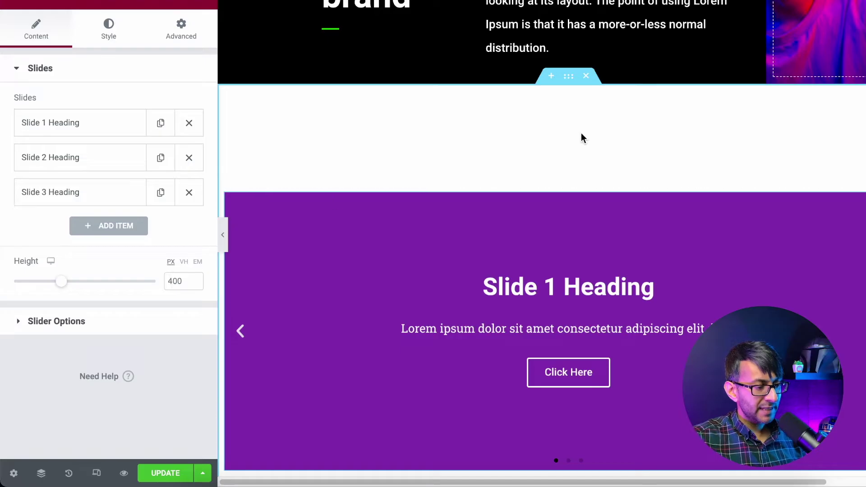
pyautogui.click(564, 78)
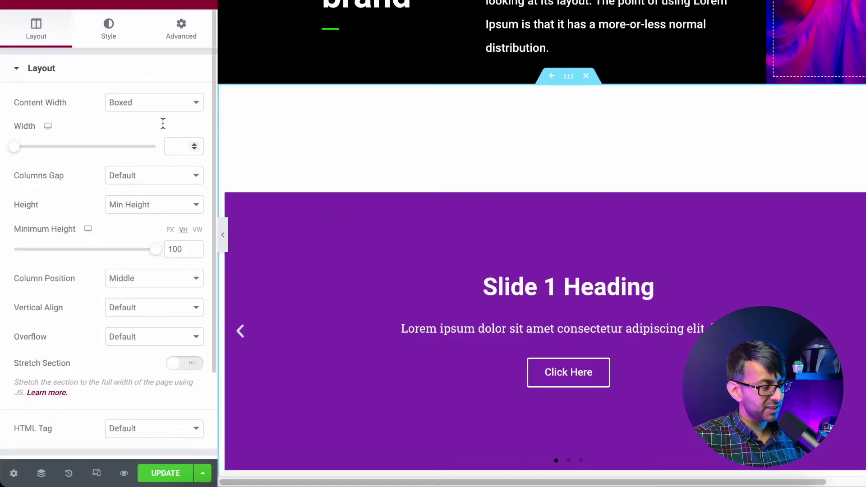
pyautogui.click(155, 107)
pyautogui.click(145, 129)
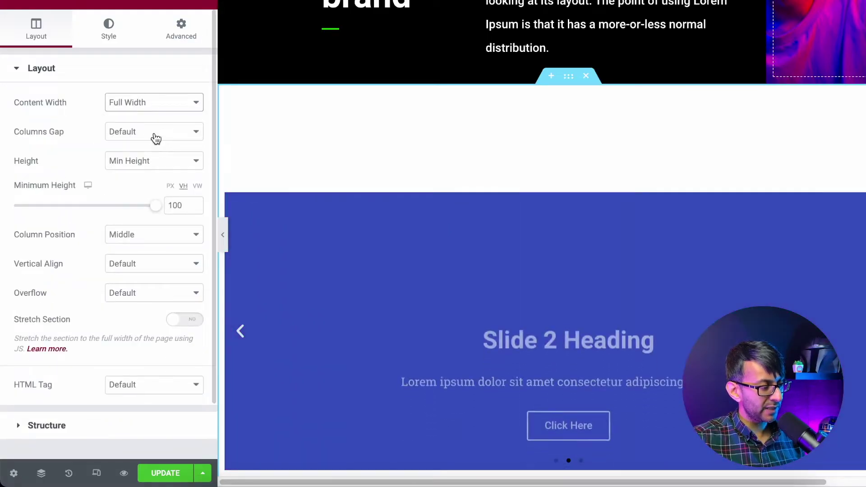
# Step: Set the slider section's Columns Gap to No Gap
pyautogui.click(155, 134)
pyautogui.click(154, 160)
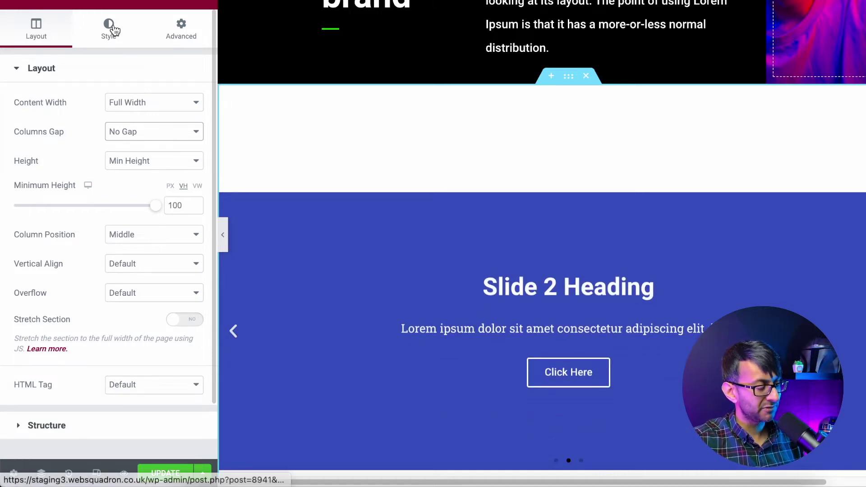
pyautogui.click(231, 210)
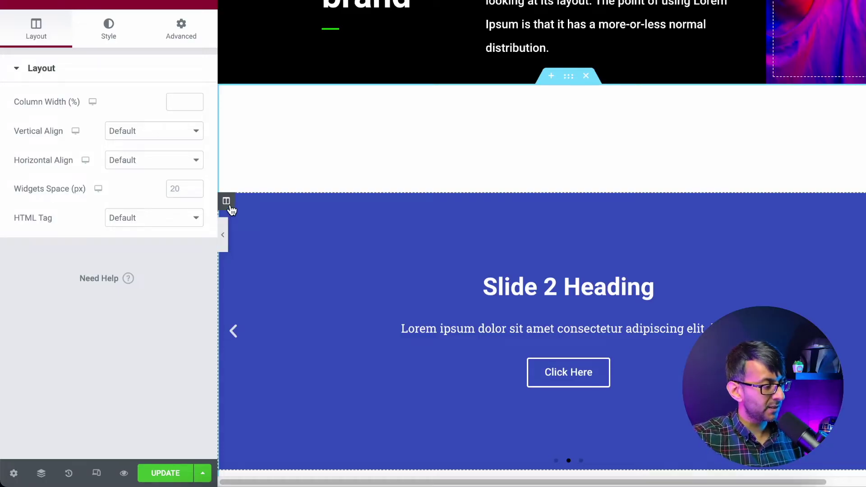
pyautogui.click(182, 30)
# Step: Set margin and padding to 0 on the slider's column, then on its section
pyautogui.click(184, 118)
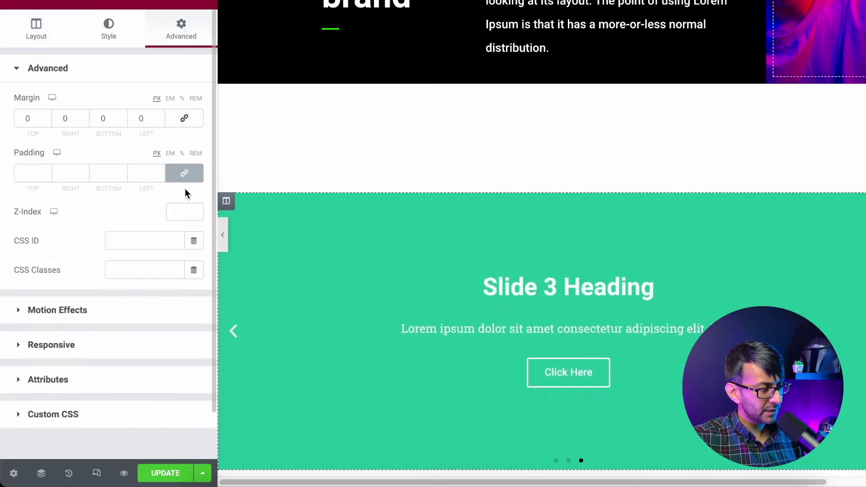
pyautogui.click(186, 173)
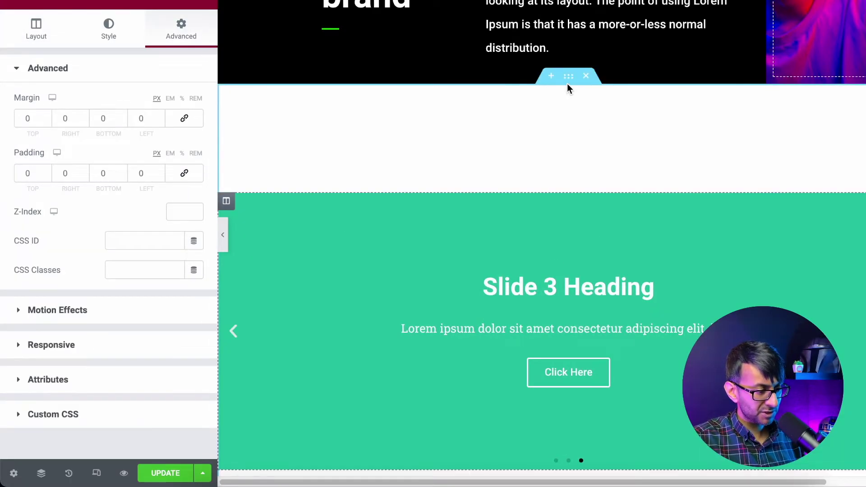
pyautogui.click(568, 76)
pyautogui.click(181, 28)
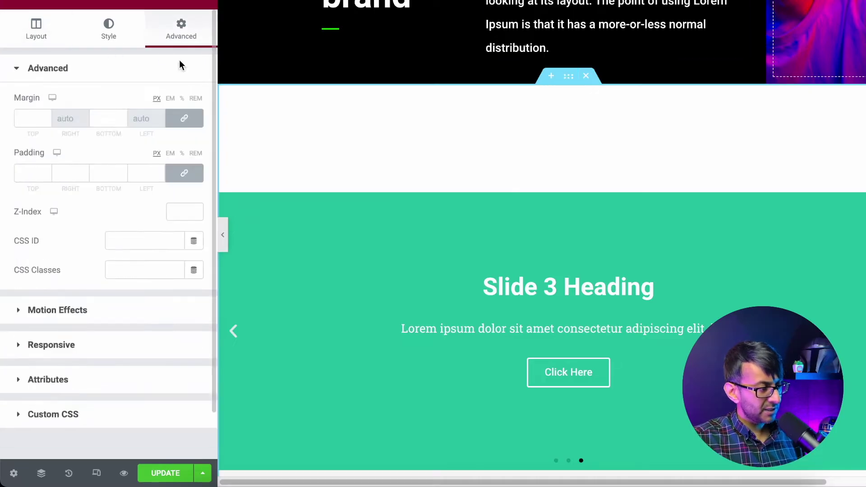
pyautogui.click(183, 118)
pyautogui.click(186, 180)
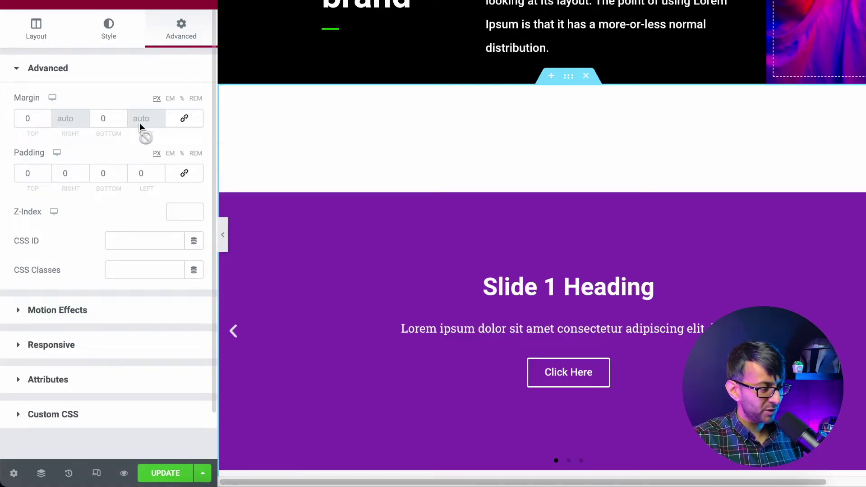
pyautogui.click(229, 205)
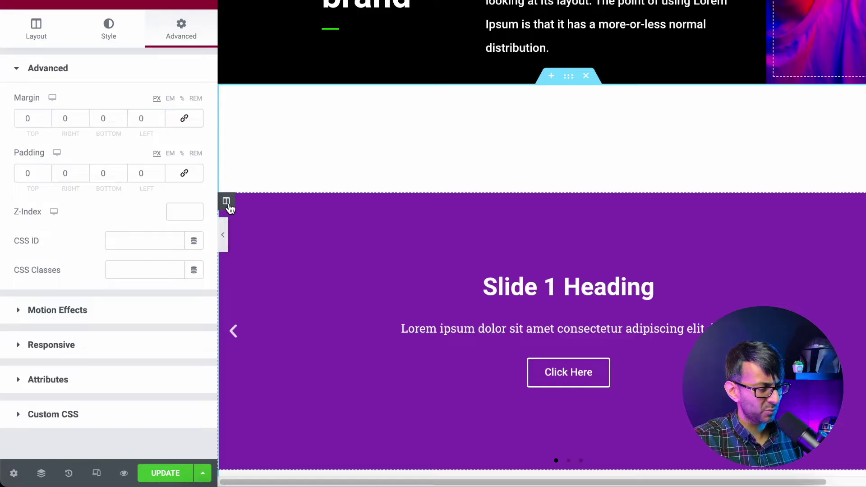
pyautogui.scroll(2, 454, 328)
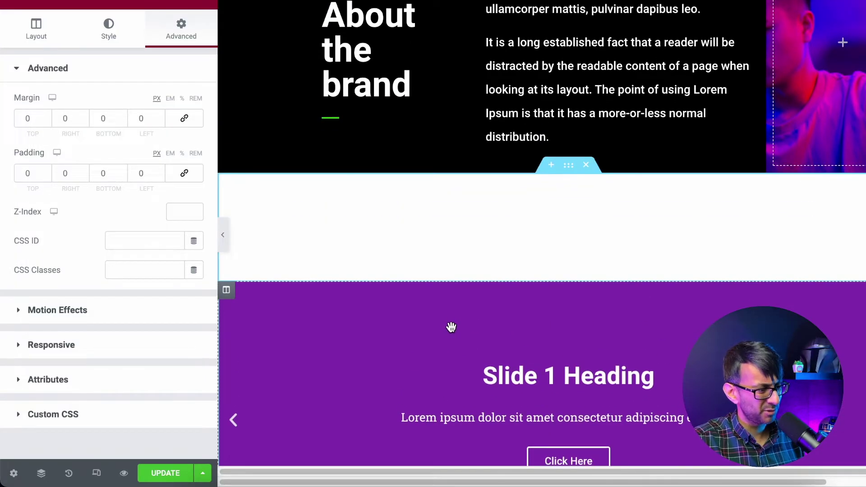
pyautogui.scroll(-3, 456, 327)
# Step: Delete Slide 3 and Slide 2 from the Slides widget, leaving only Slide 1
pyautogui.click(834, 212)
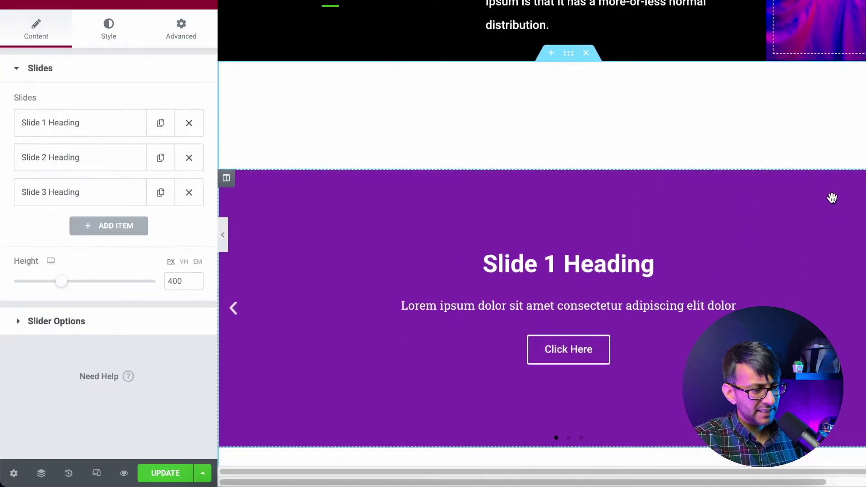
pyautogui.click(189, 193)
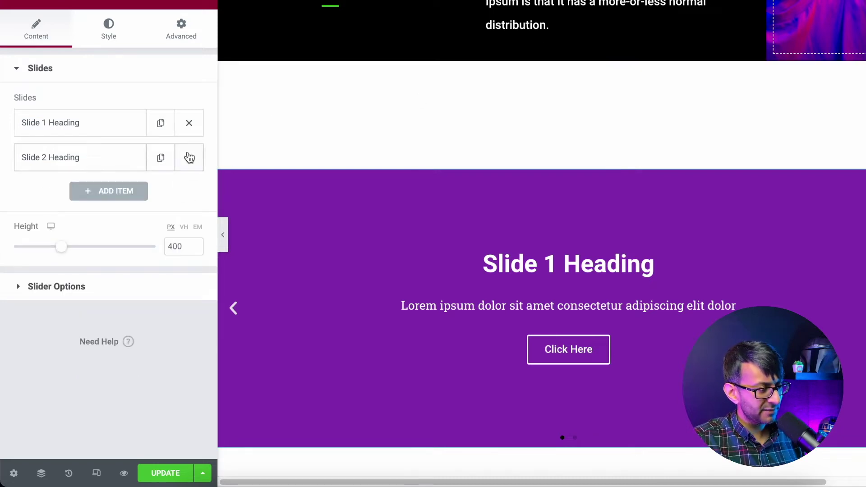
pyautogui.click(188, 157)
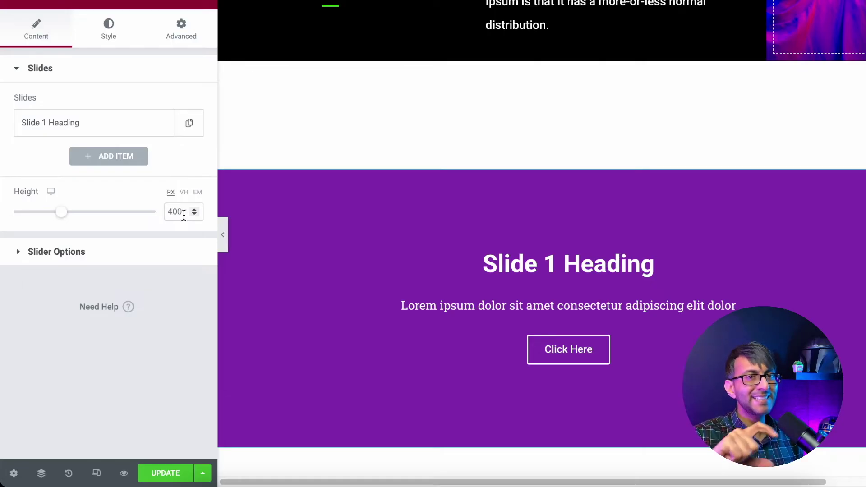
# Step: Set the slider height to 100 VH and preview the full-screen slide with the panel hidden
pyautogui.click(184, 192)
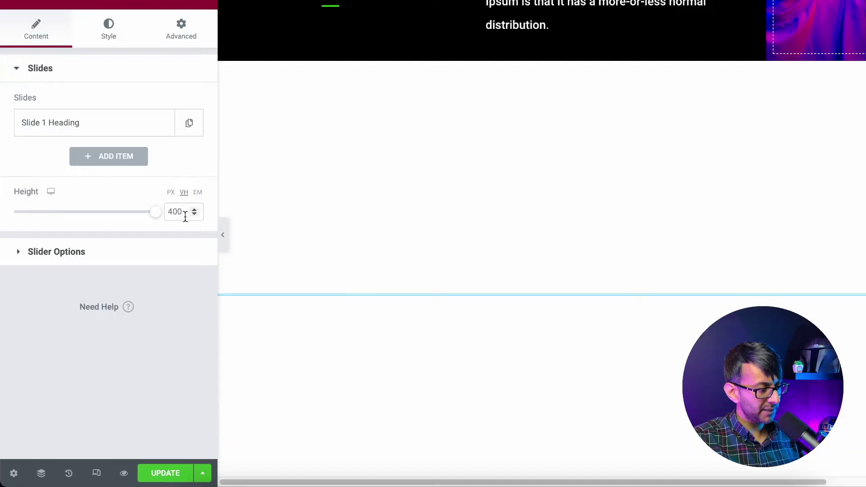
pyautogui.moveTo(185, 217); pyautogui.dragTo(156, 214)
pyautogui.write('10')
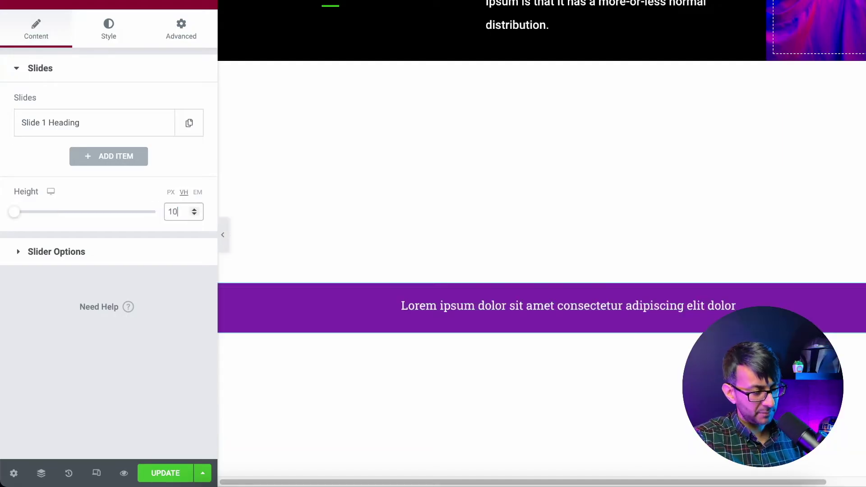
pyautogui.write('0')
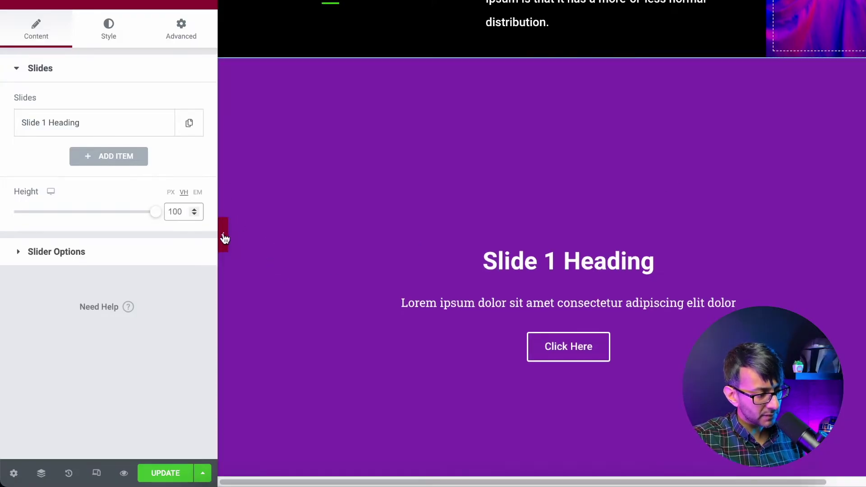
pyautogui.click(224, 238)
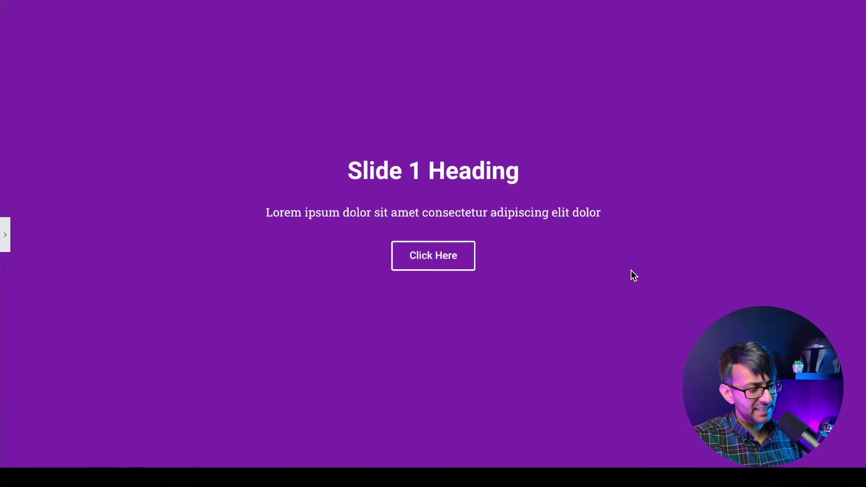
pyautogui.scroll(8, 635, 263)
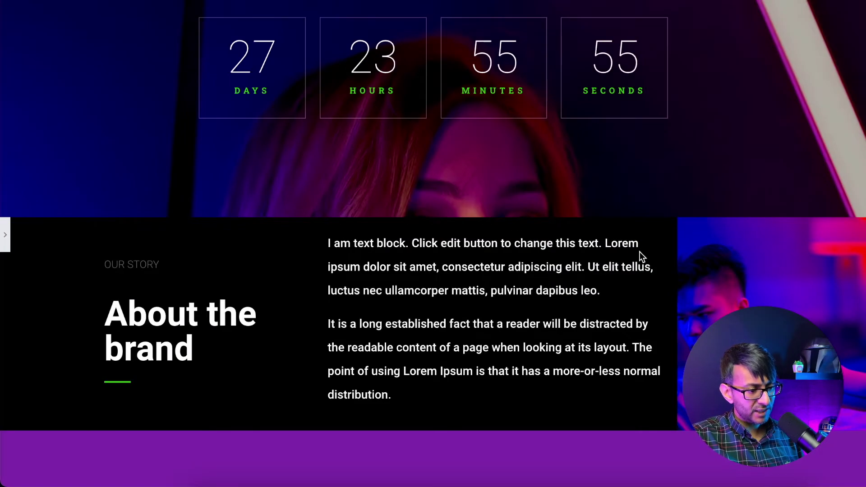
pyautogui.scroll(-8, 639, 252)
pyautogui.scroll(2, 775, 293)
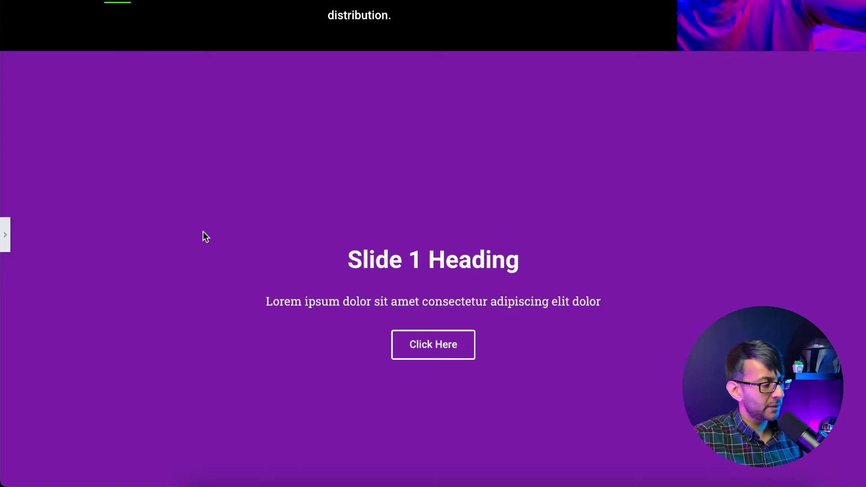
pyautogui.click(5, 234)
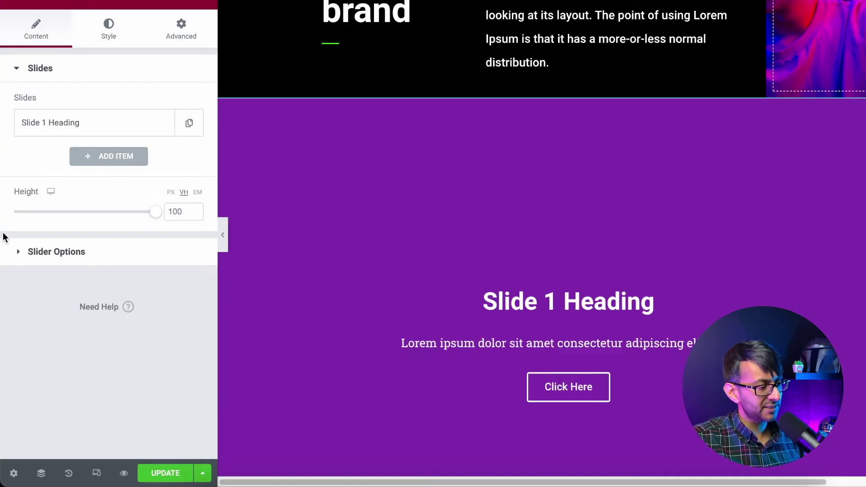
# Step: Reset the first slide's background colour to default so it has no colour
pyautogui.click(84, 128)
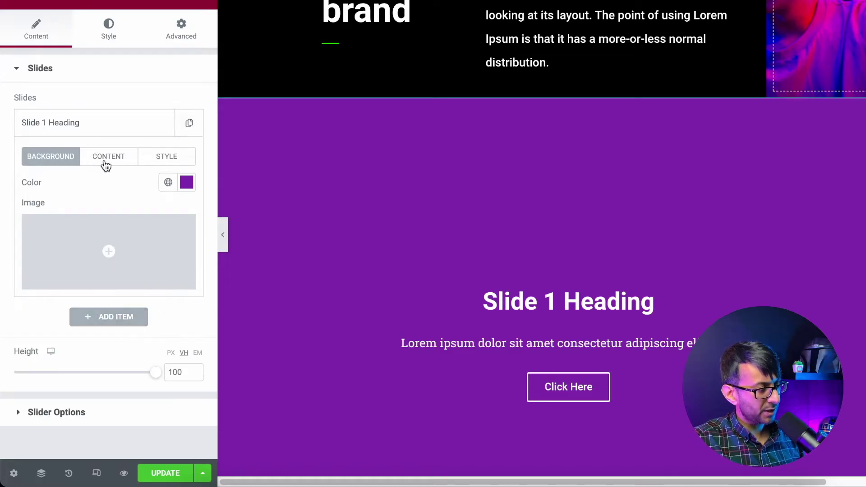
pyautogui.click(185, 183)
pyautogui.click(148, 208)
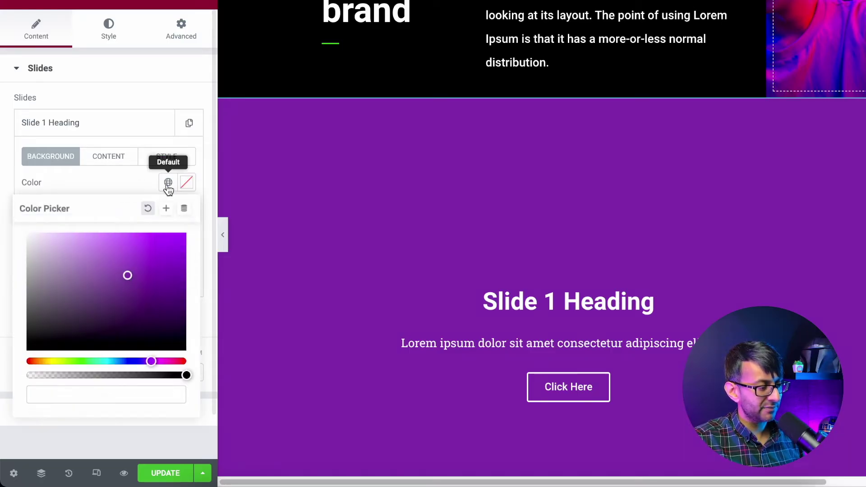
pyautogui.click(168, 186)
pyautogui.click(186, 183)
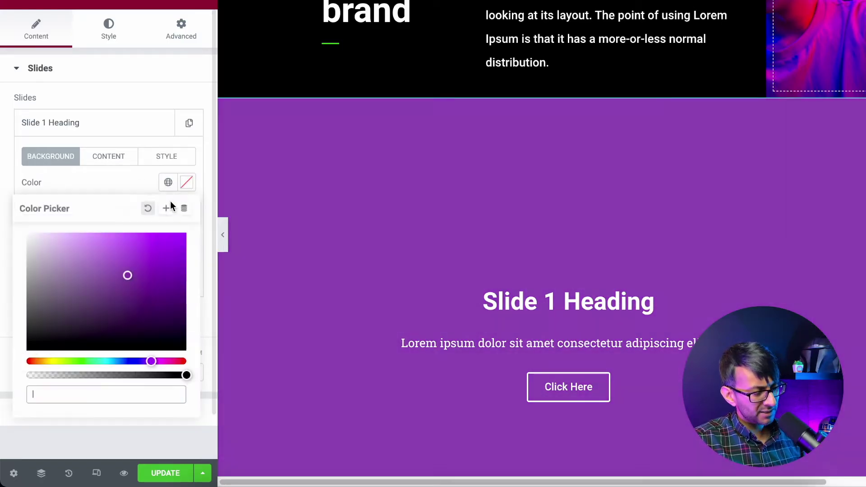
pyautogui.click(150, 205)
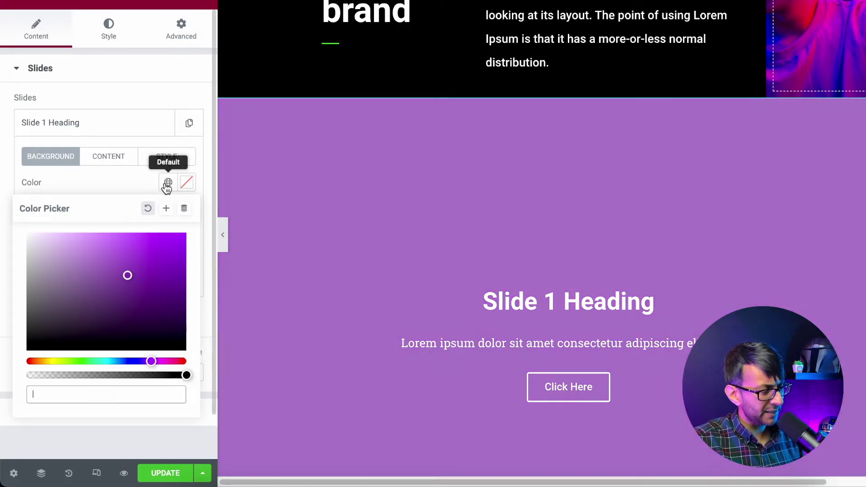
pyautogui.click(116, 161)
# Step: Delete the 'Slide 1 Heading' title and the 'Click Here' button text
pyautogui.click(116, 161)
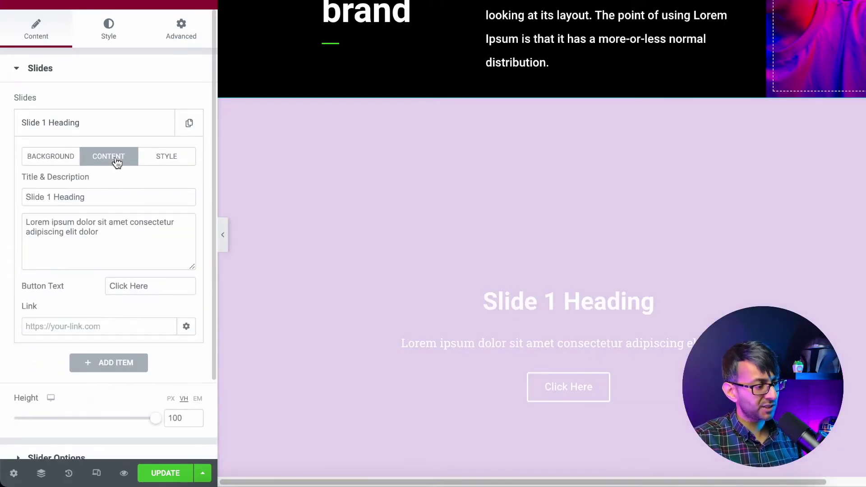
pyautogui.click(63, 164)
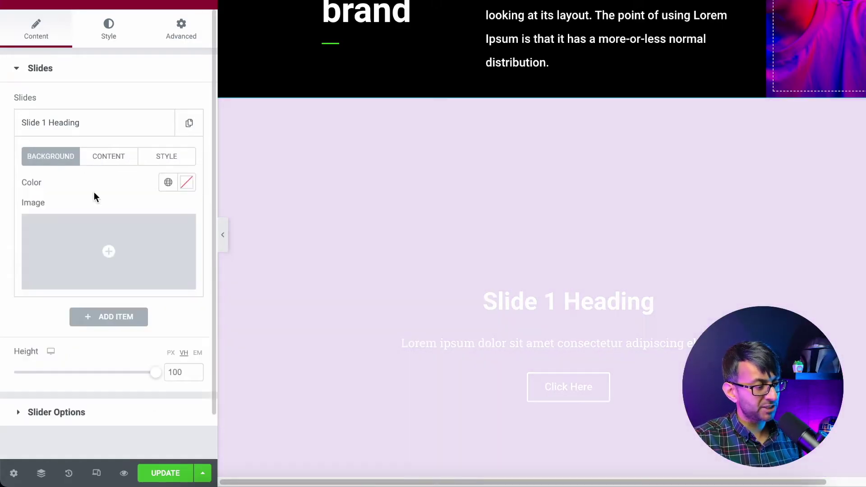
pyautogui.click(125, 159)
pyautogui.moveTo(133, 197); pyautogui.dragTo(4, 189)
pyautogui.press('BackSpace')
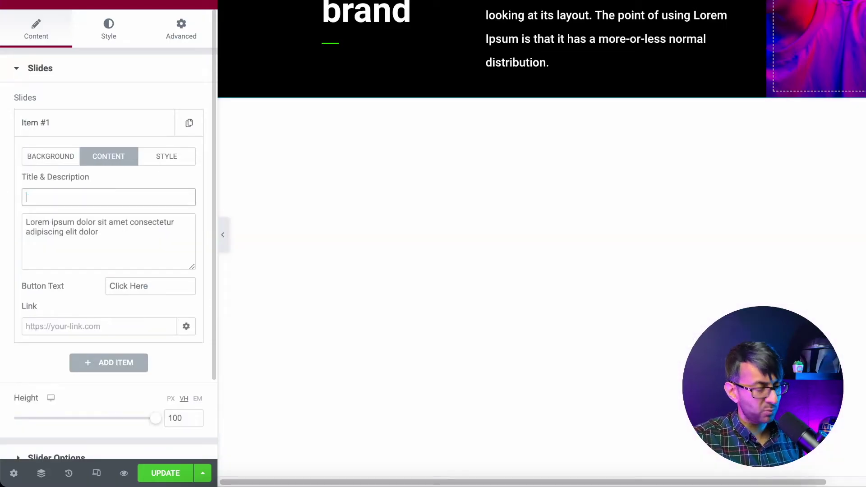
pyautogui.moveTo(170, 287); pyautogui.dragTo(83, 275)
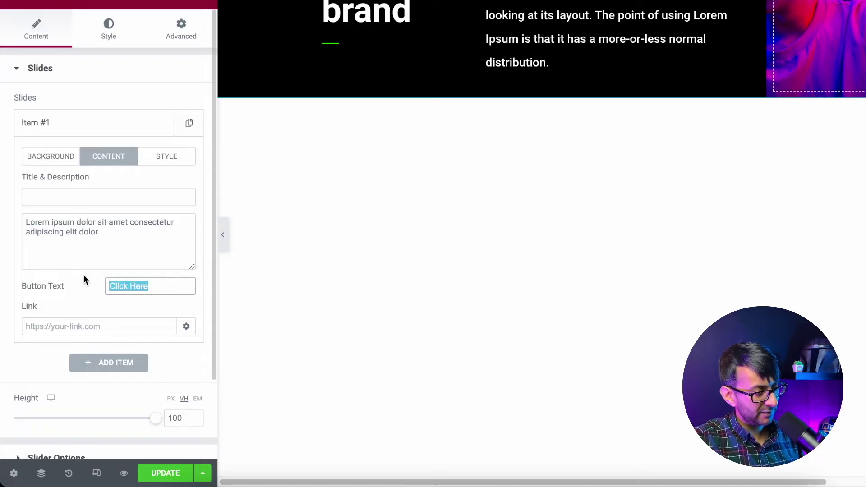
pyautogui.press('BackSpace')
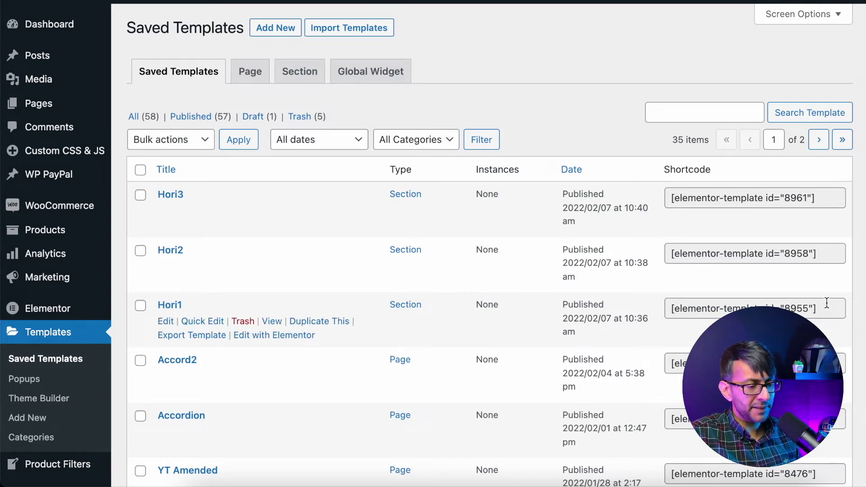
# Step: Select the Hori1 template's shortcode in the Saved Templates list
pyautogui.moveTo(826, 308); pyautogui.dragTo(681, 310)
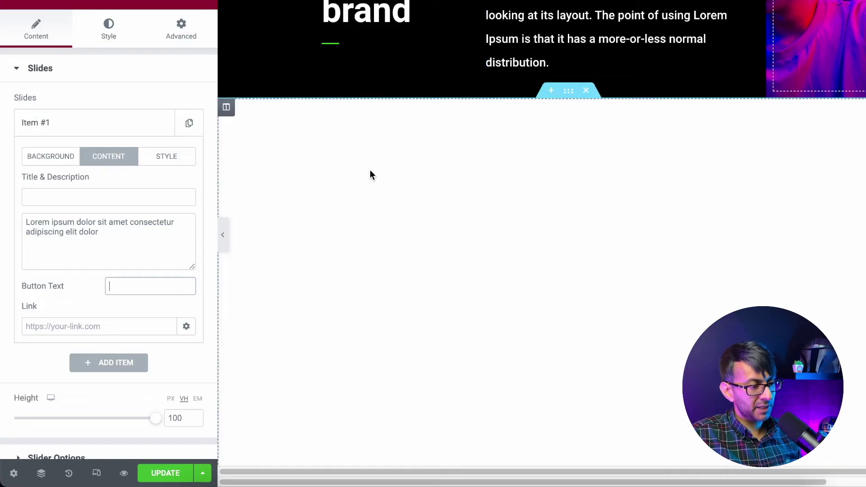
# Step: Replace the slide's placeholder description with the pasted shortcode [elementor-template id="8955"]
pyautogui.moveTo(112, 237); pyautogui.dragTo(7, 226)
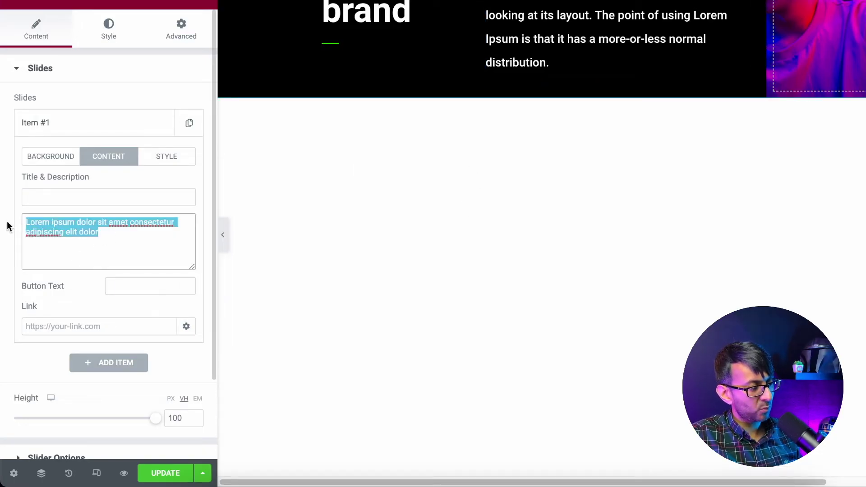
pyautogui.press('BackSpace')
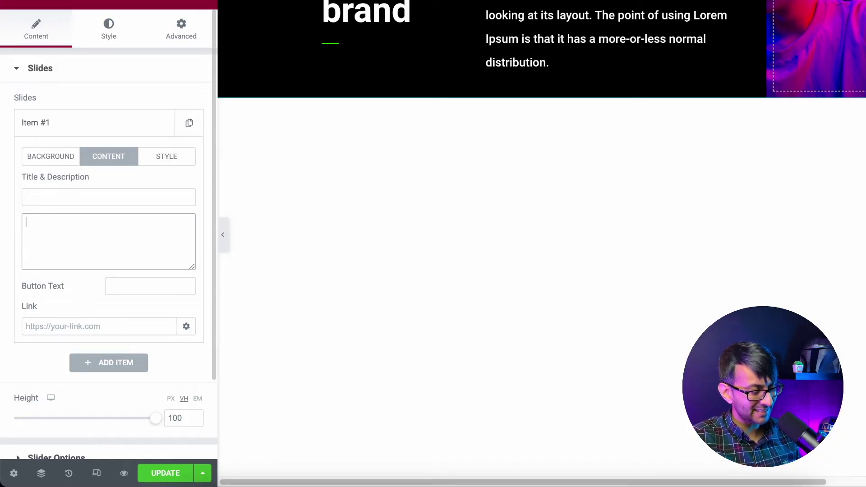
pyautogui.write('[elementor-template id="8955"]')
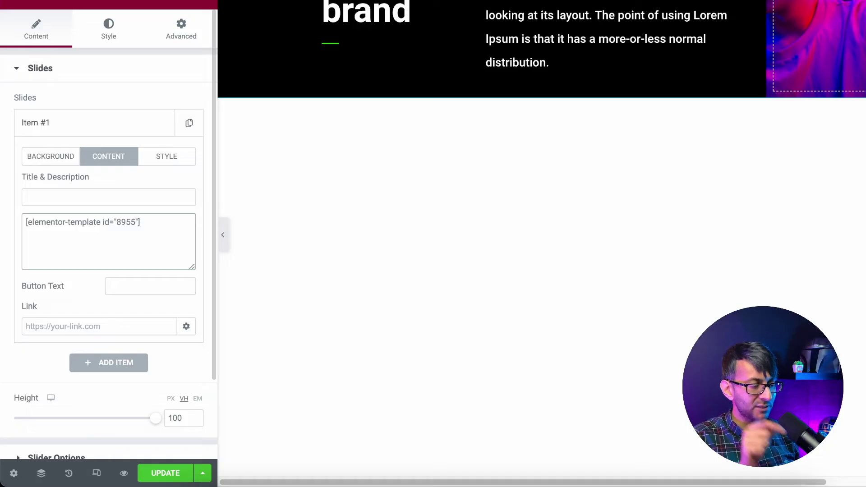
pyautogui.click(484, 313)
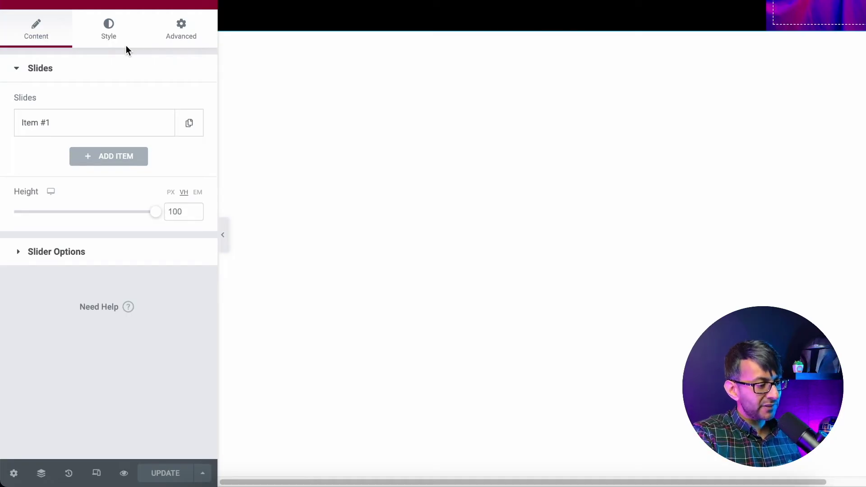
# Step: Set the slides' Content Width to 100 and all padding to 0, then save
pyautogui.click(116, 24)
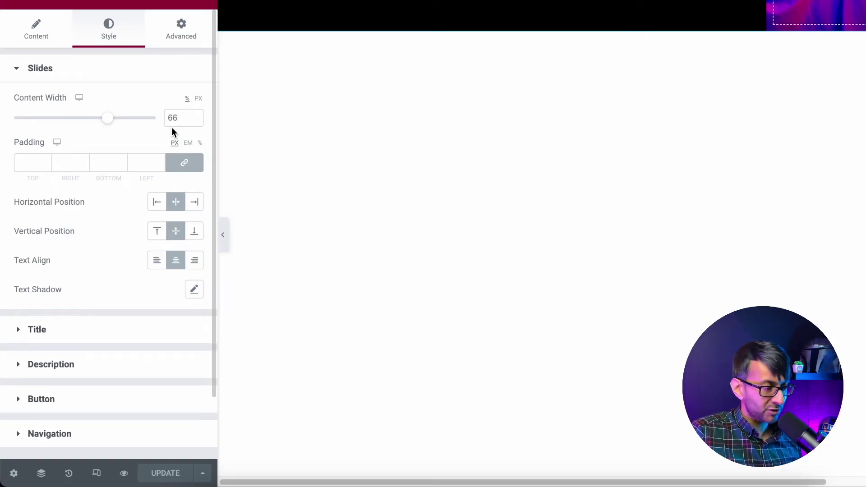
pyautogui.doubleClick(181, 116)
pyautogui.write('100')
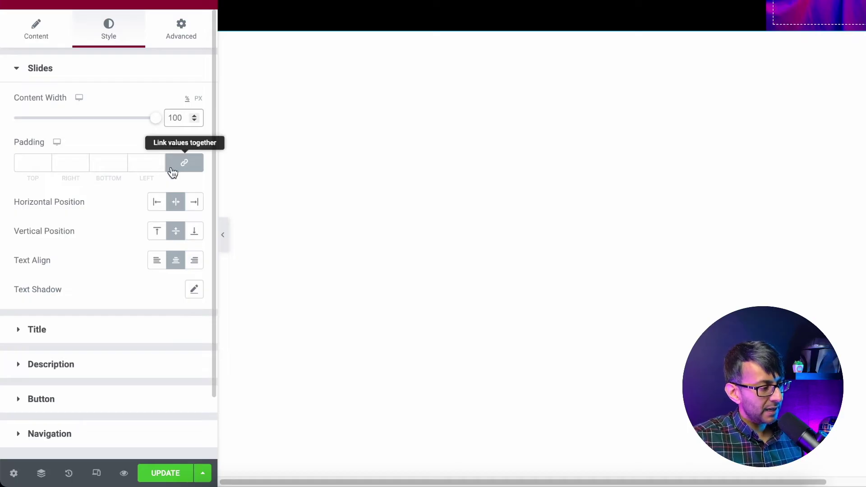
pyautogui.click(184, 163)
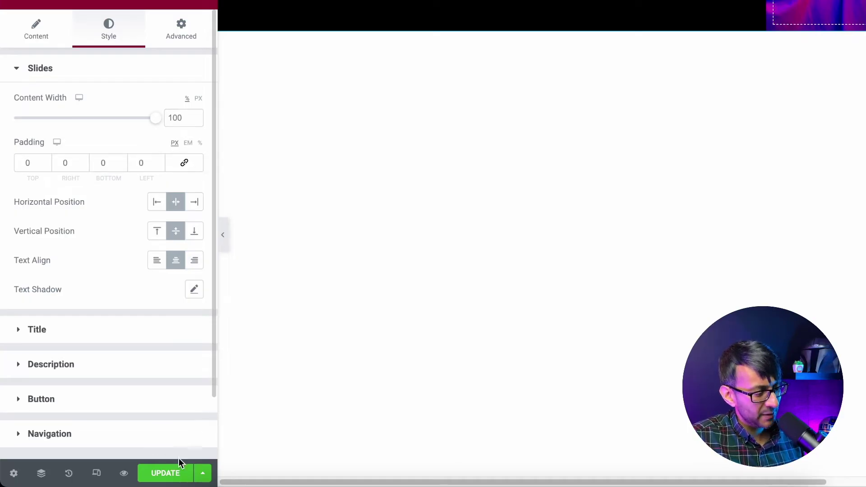
pyautogui.click(167, 474)
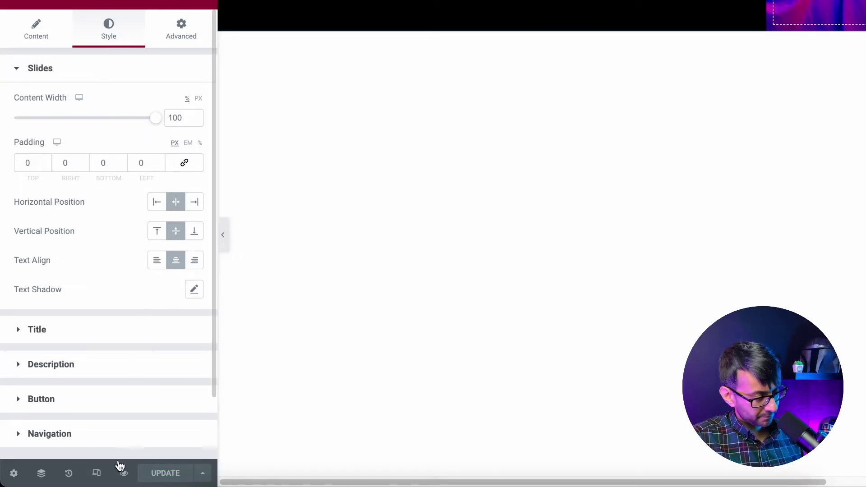
# Step: Expand the slider's navigation and autoplay options and preview the page live
pyautogui.click(36, 27)
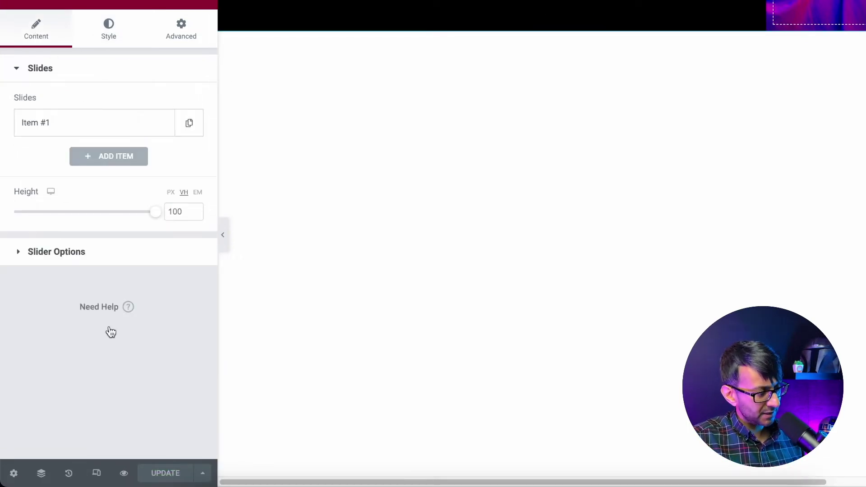
pyautogui.click(79, 252)
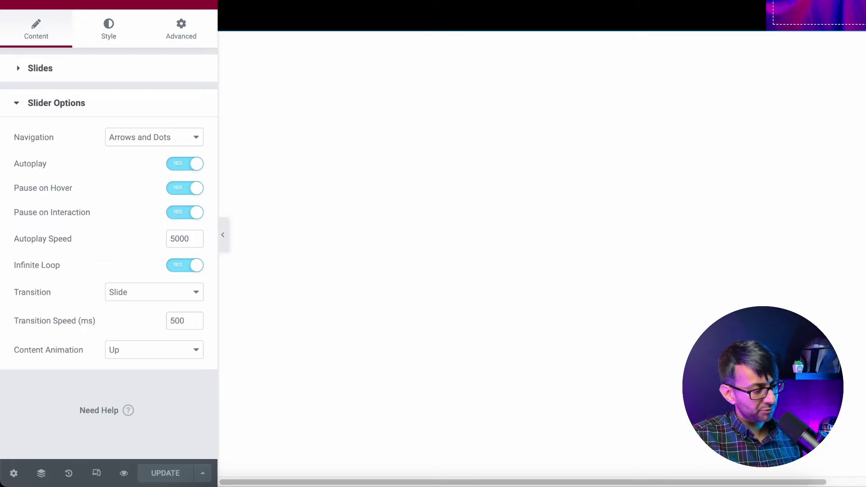
pyautogui.click(124, 473)
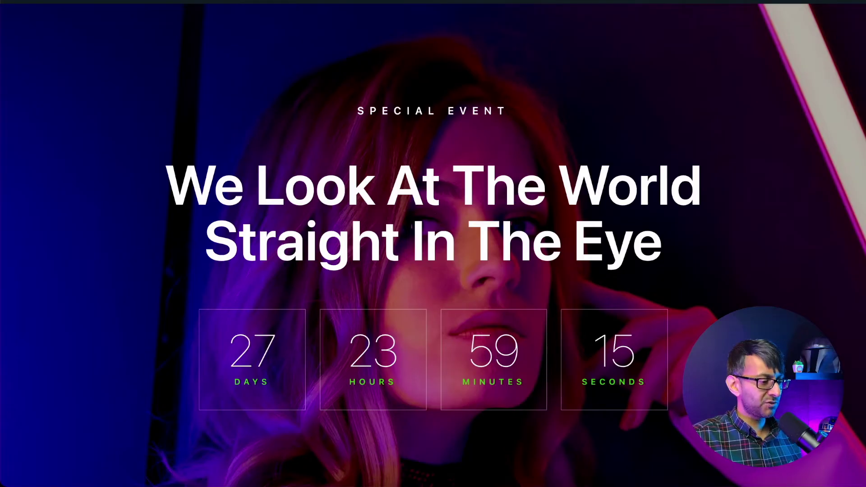
pyautogui.scroll(-15, 433, 244)
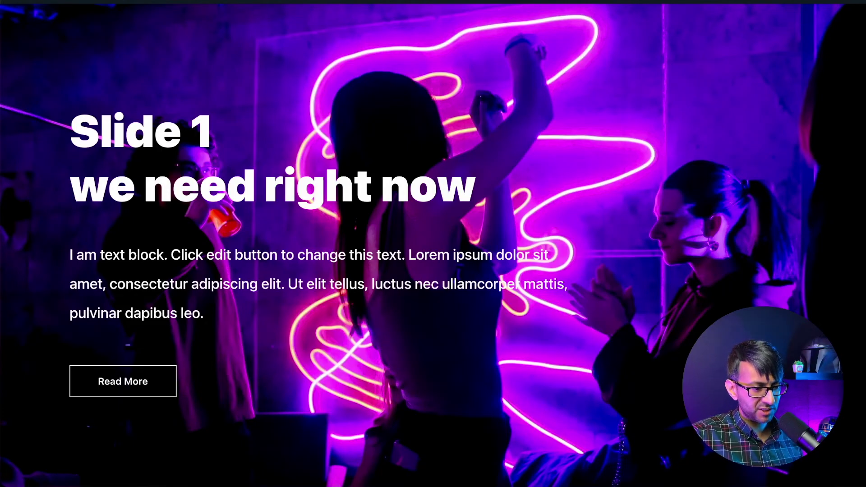
pyautogui.scroll(-3, 433, 243)
pyautogui.scroll(-5, 433, 244)
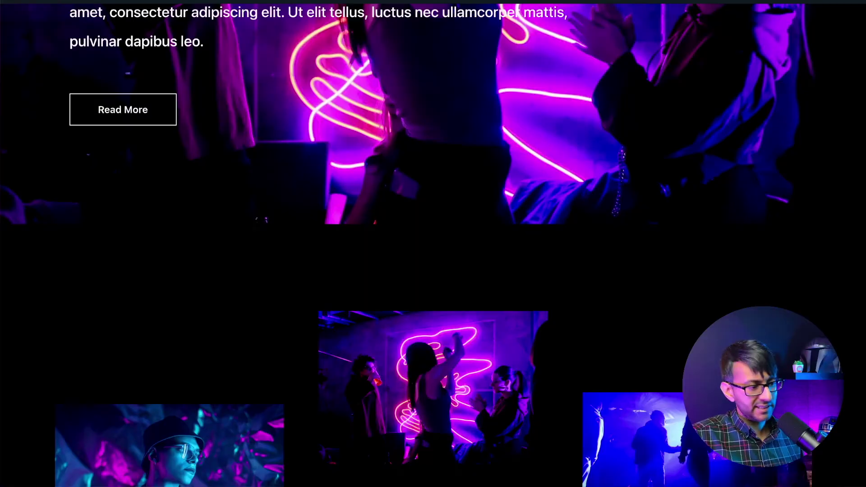
pyautogui.scroll(5, 433, 243)
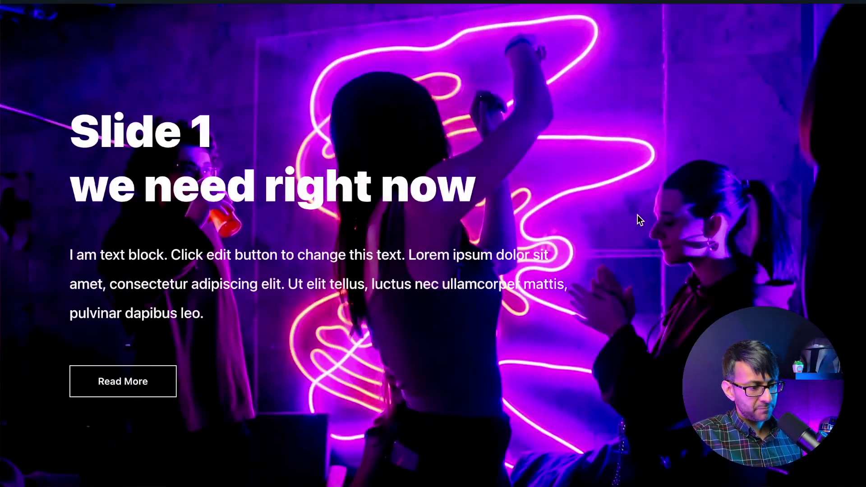
pyautogui.scroll(1, 637, 220)
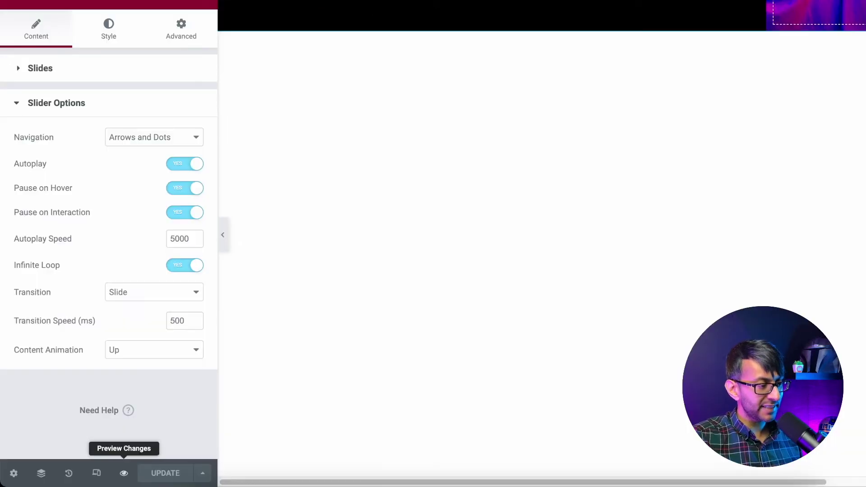
pyautogui.click(81, 72)
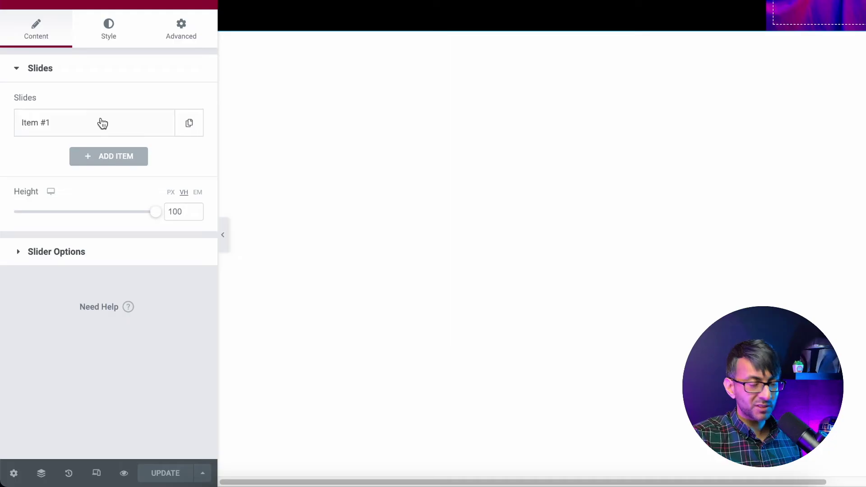
# Step: Duplicate the slide twice and give Item #2's description the Hori2 template shortcode
pyautogui.click(188, 133)
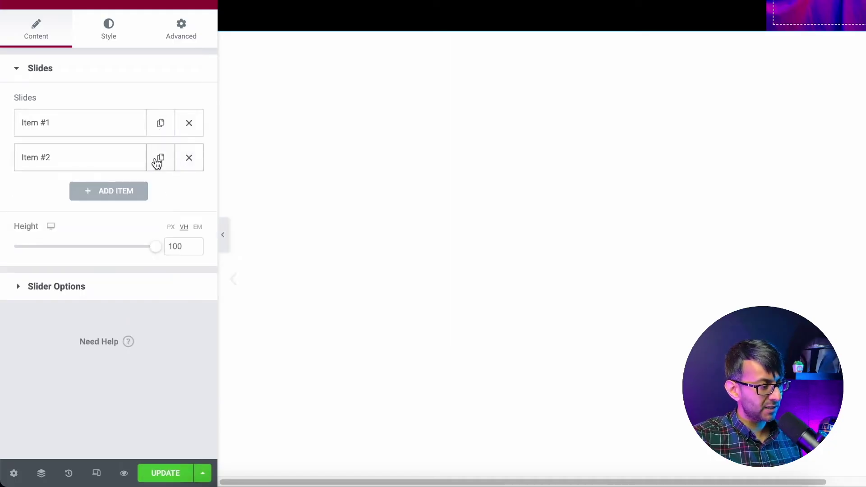
pyautogui.click(159, 161)
pyautogui.click(104, 158)
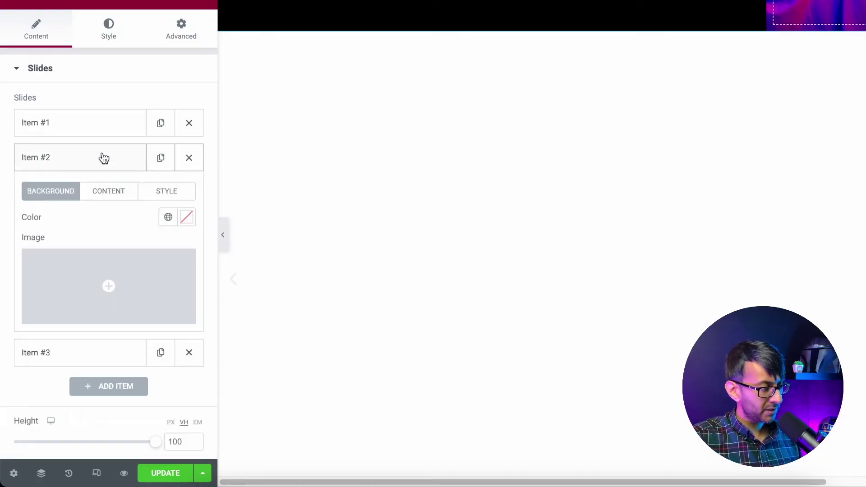
pyautogui.click(110, 191)
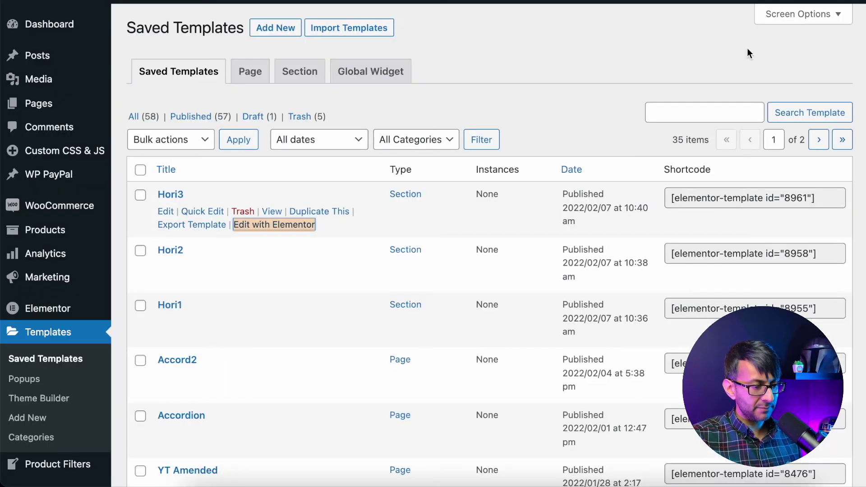
pyautogui.click(818, 255)
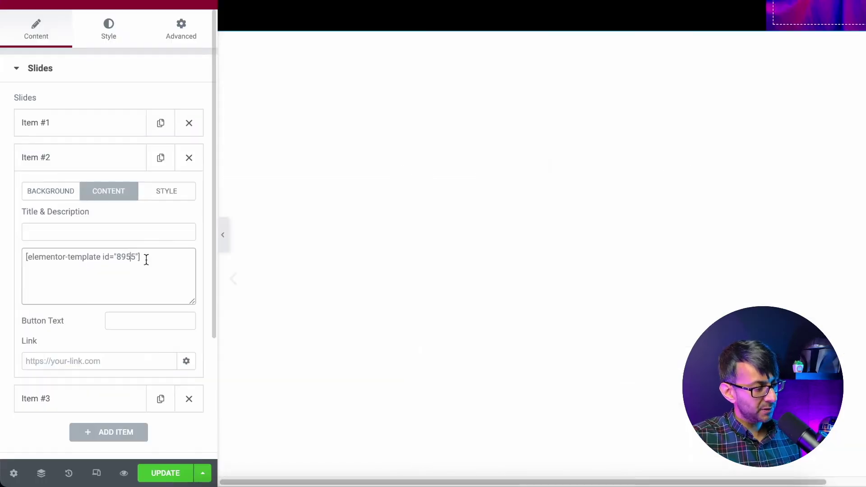
pyautogui.moveTo(145, 257); pyautogui.dragTo(0, 254)
pyautogui.click(117, 160)
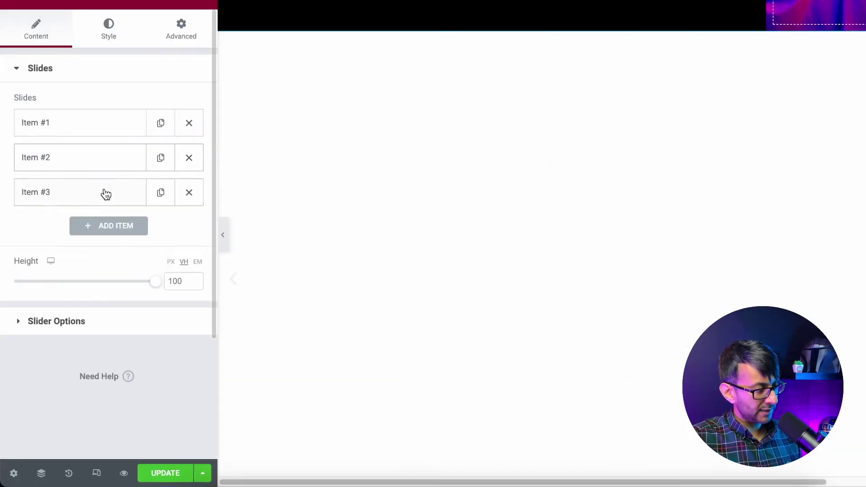
# Step: Paste Hori3's shortcode [elementor-template id="8961"] into Item #3's description and save
pyautogui.click(104, 193)
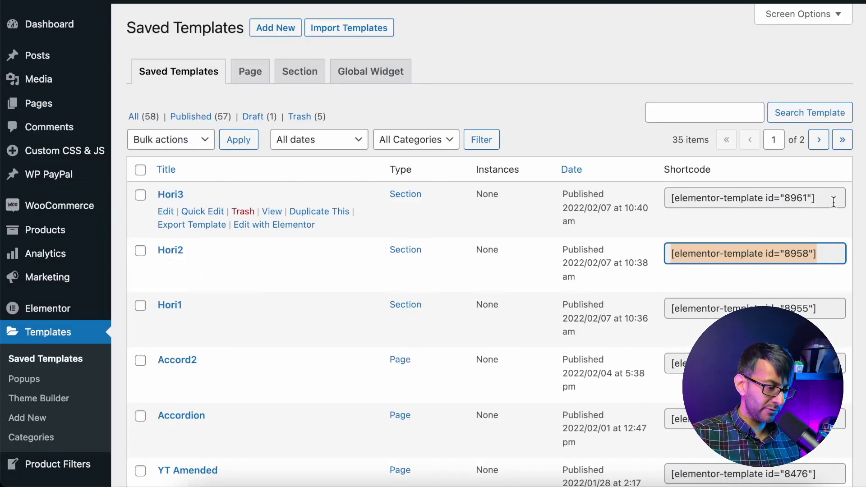
pyautogui.click(830, 201)
pyautogui.hotkey('ctrl', 'c')
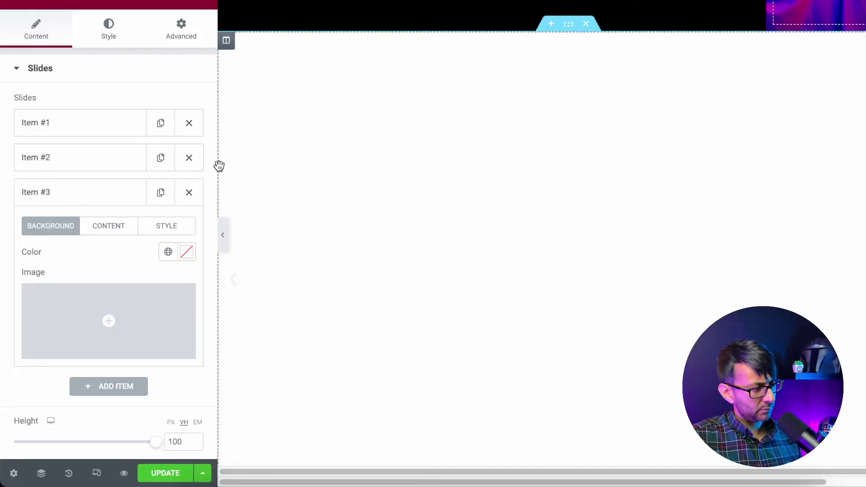
pyautogui.click(121, 227)
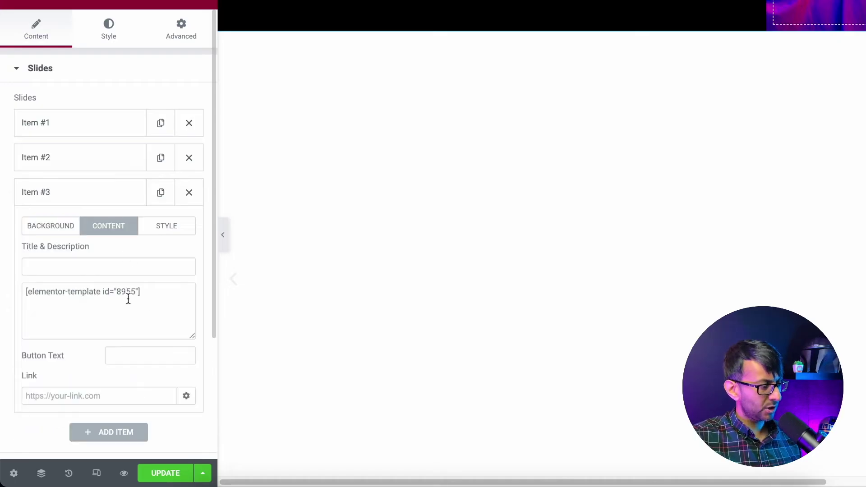
pyautogui.moveTo(161, 301); pyautogui.dragTo(2, 292)
pyautogui.hotkey('ctrl', 'v')
pyautogui.click(175, 476)
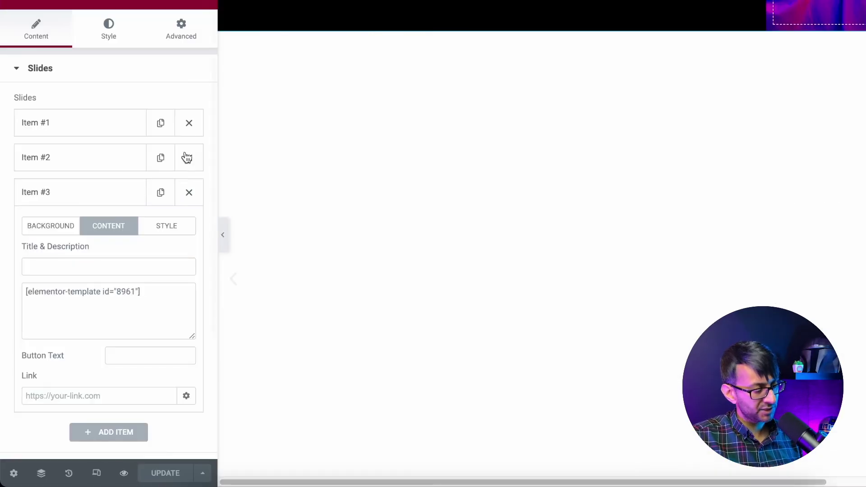
# Step: Set Autoplay and Infinite Loop to No and Content Animation to None, then save
pyautogui.scroll(-4, 74, 295)
pyautogui.click(96, 374)
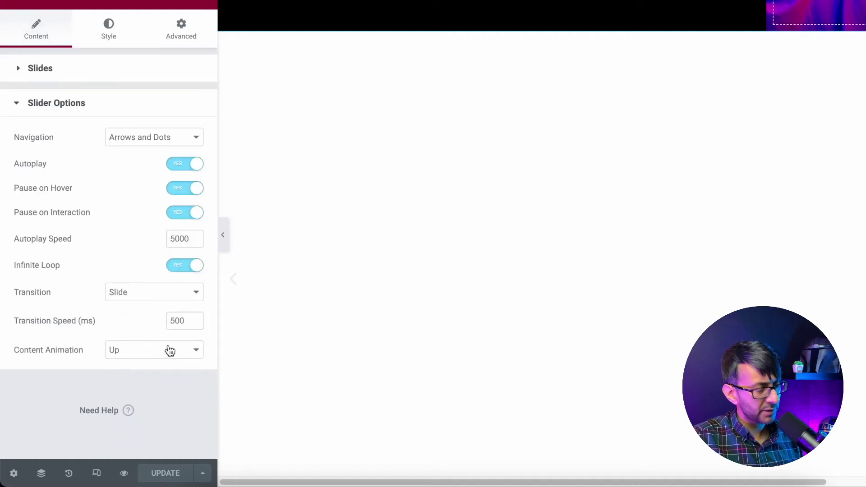
pyautogui.click(185, 167)
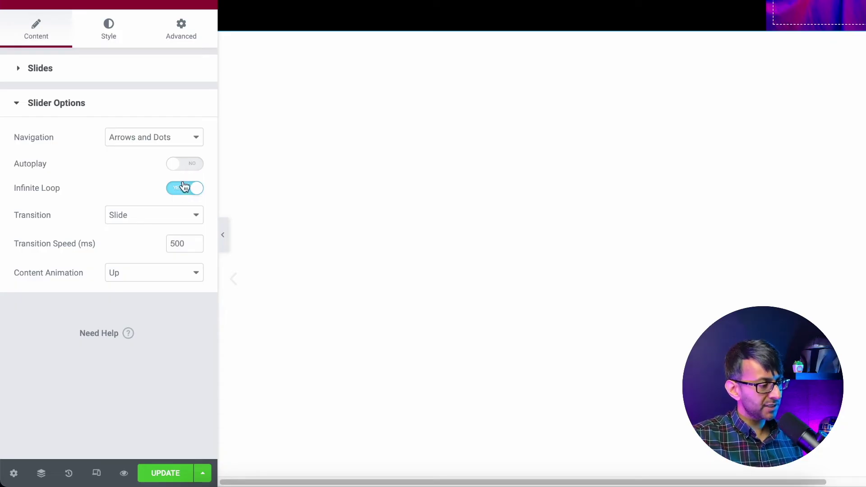
pyautogui.click(184, 187)
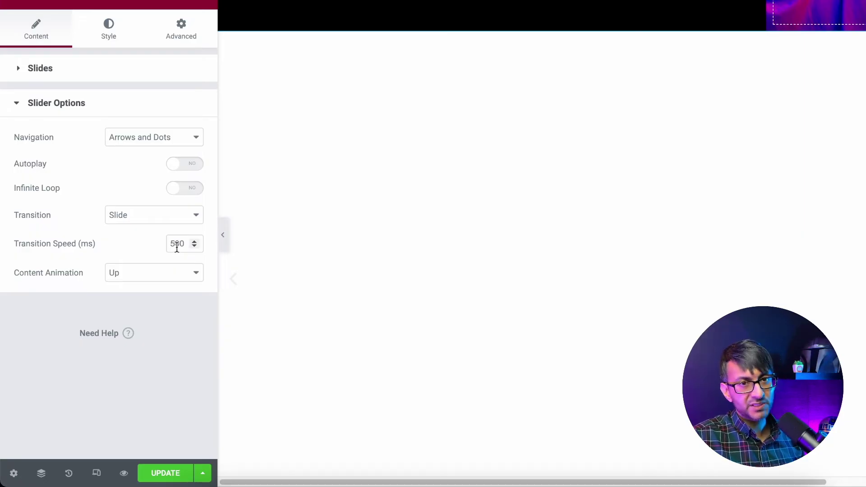
pyautogui.click(174, 275)
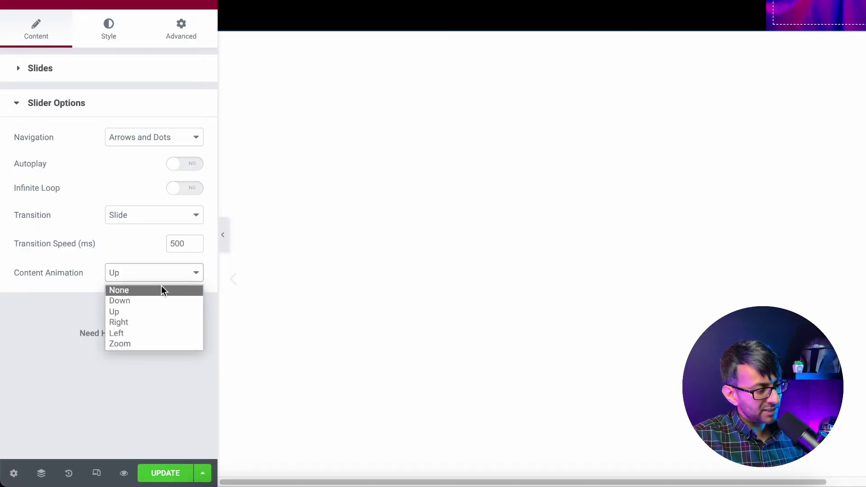
pyautogui.click(161, 289)
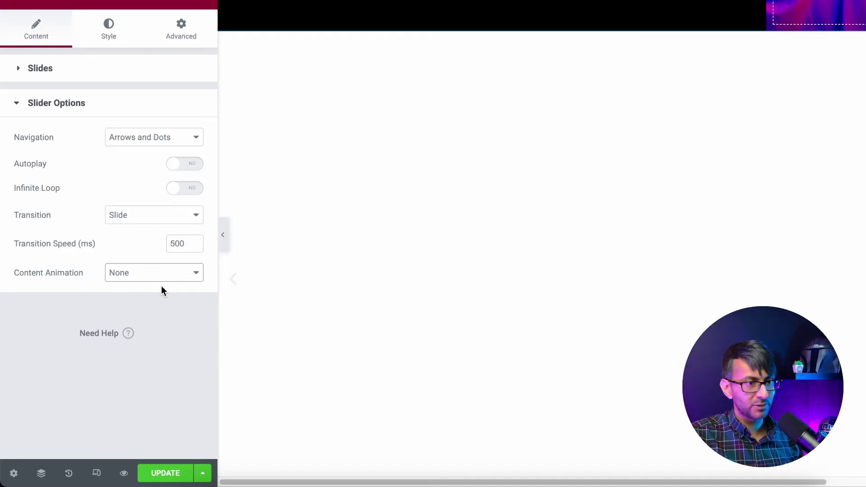
pyautogui.click(176, 473)
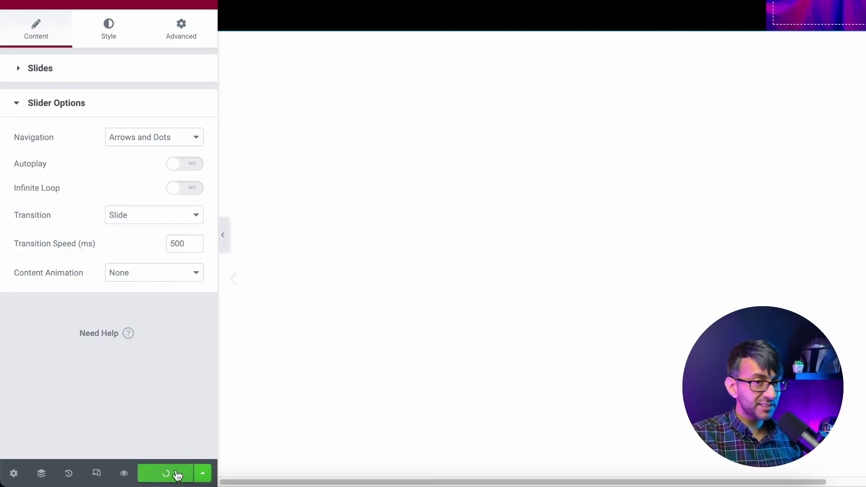
pyautogui.click(125, 473)
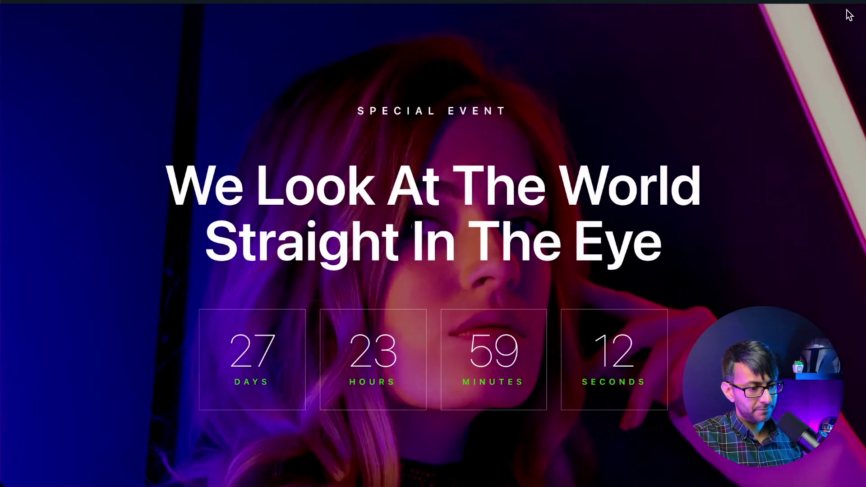
pyautogui.scroll(-10, 433, 243)
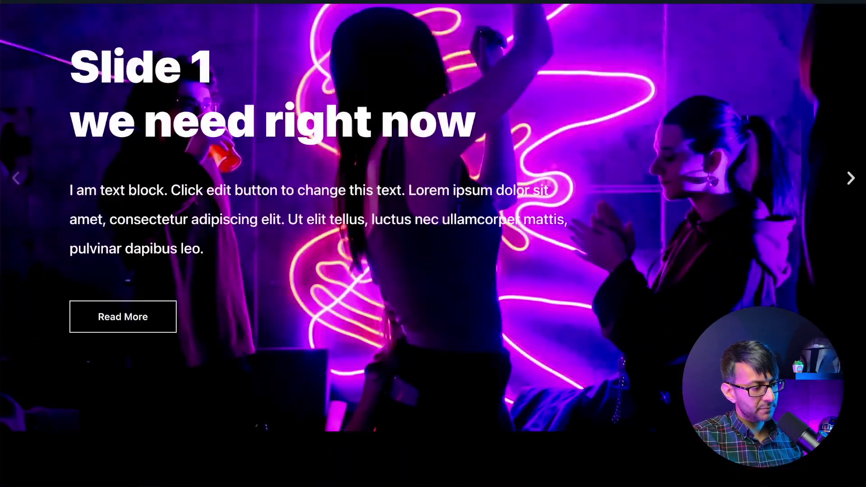
pyautogui.scroll(2, 433, 243)
pyautogui.scroll(-1, 433, 243)
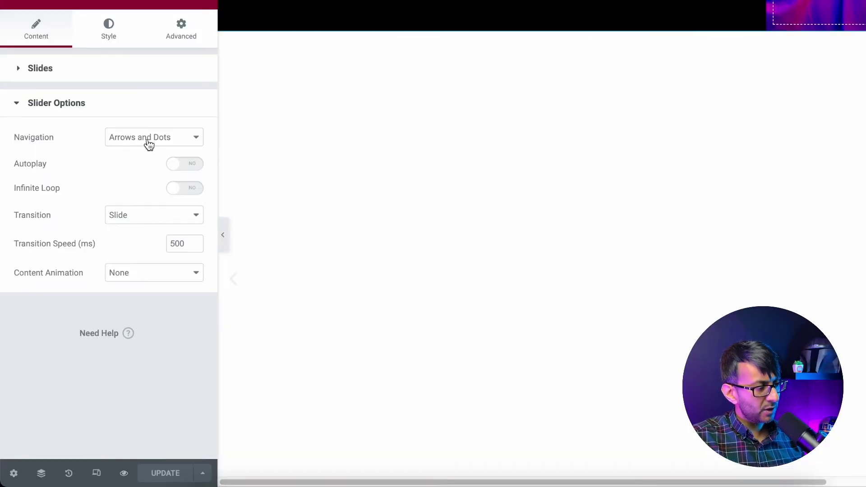
# Step: Set the slider's Navigation option to Dots
pyautogui.click(147, 141)
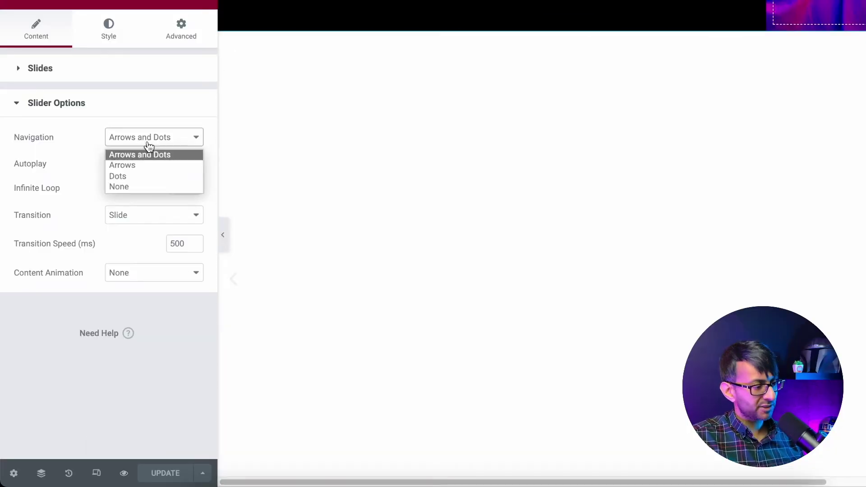
pyautogui.click(142, 177)
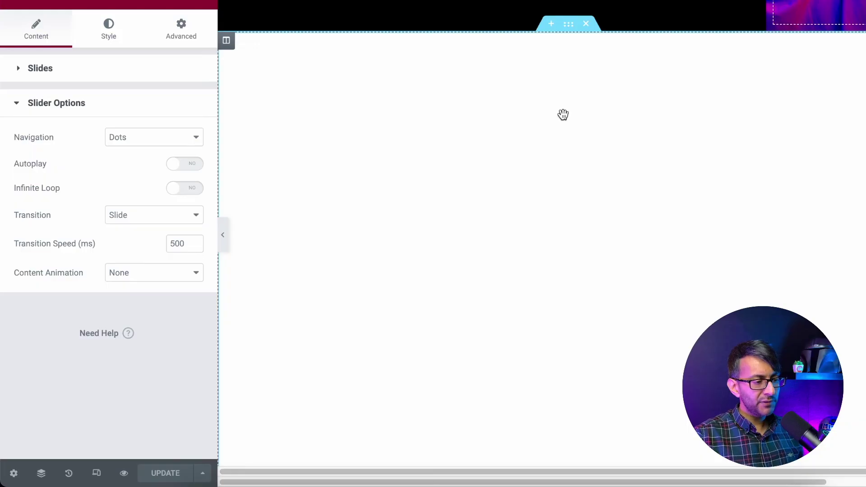
pyautogui.scroll(4, 606, 93)
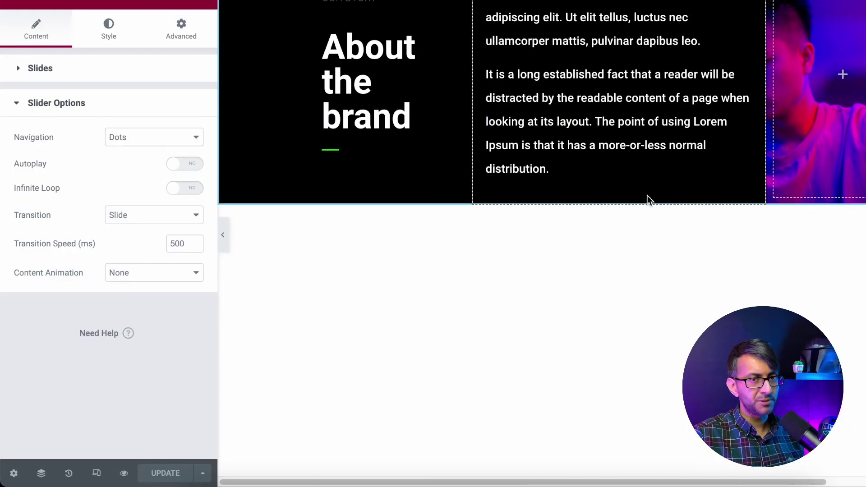
pyautogui.scroll(-1, 647, 196)
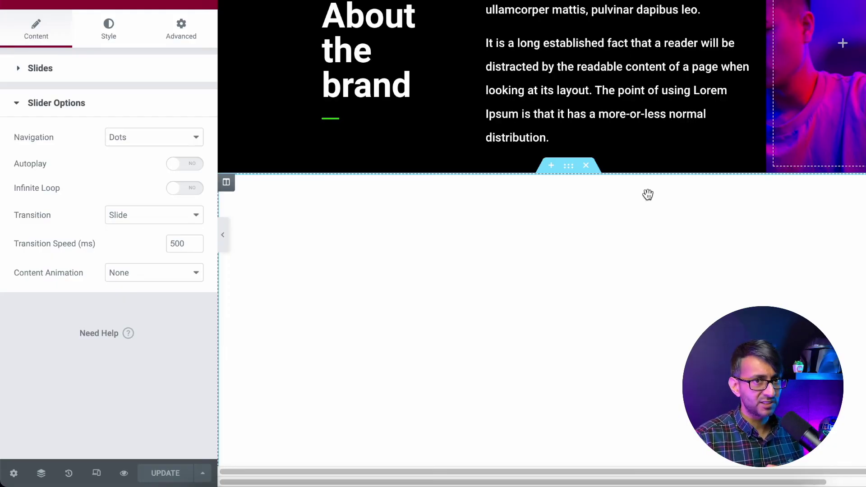
# Step: Set the slider section's Layout Overflow to Hidden and save the page
pyautogui.click(569, 170)
pyautogui.click(39, 31)
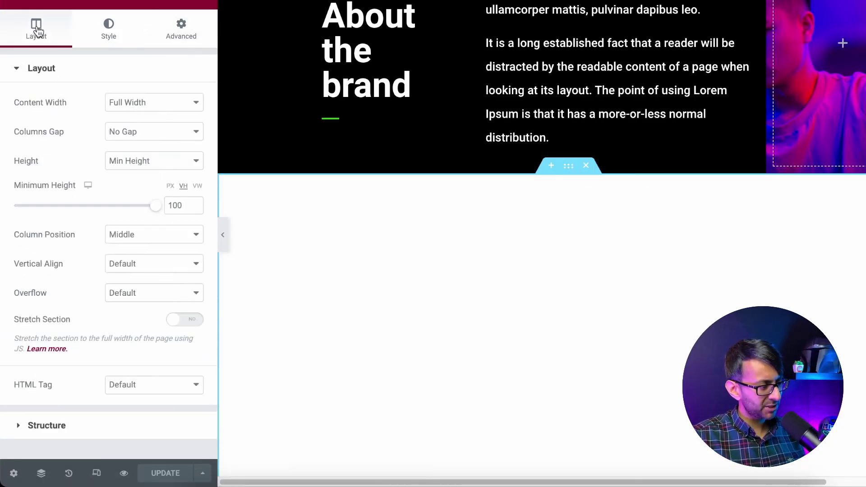
pyautogui.click(167, 302)
pyautogui.click(164, 323)
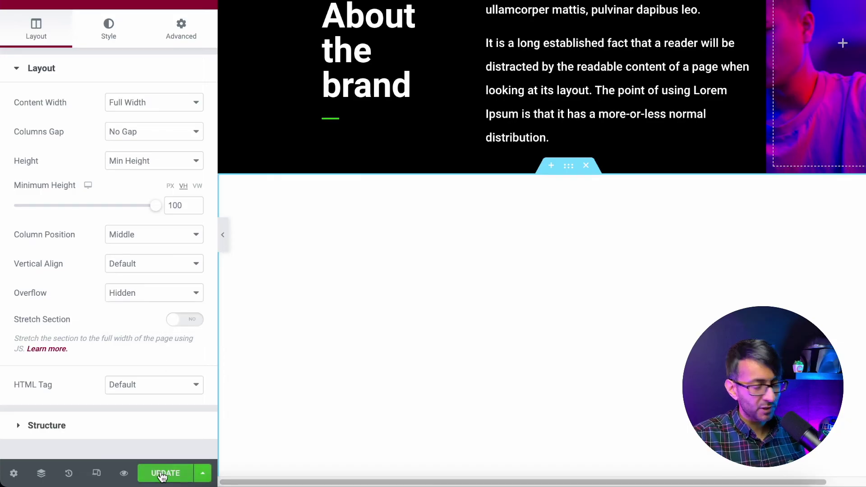
pyautogui.click(163, 474)
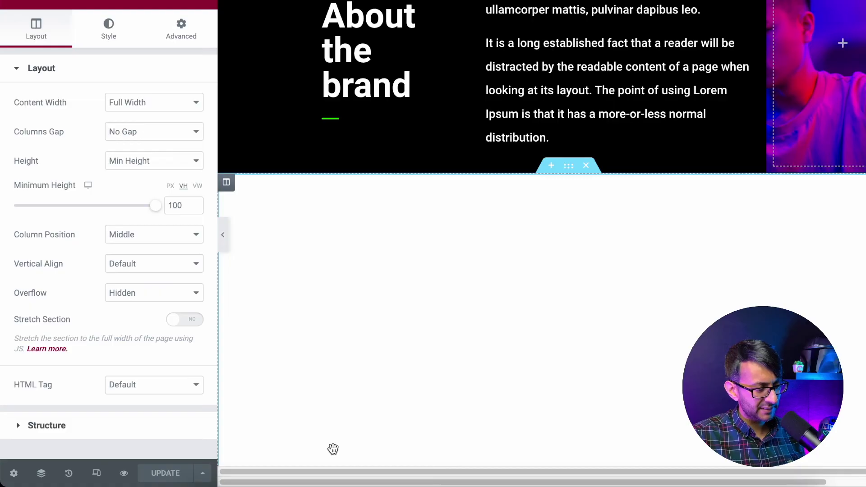
# Step: Add a .swiper-pagination-bullet Custom CSS rule for white, 25-radius, opacity-1 dots and update the page
pyautogui.click(181, 27)
pyautogui.scroll(-5, 83, 355)
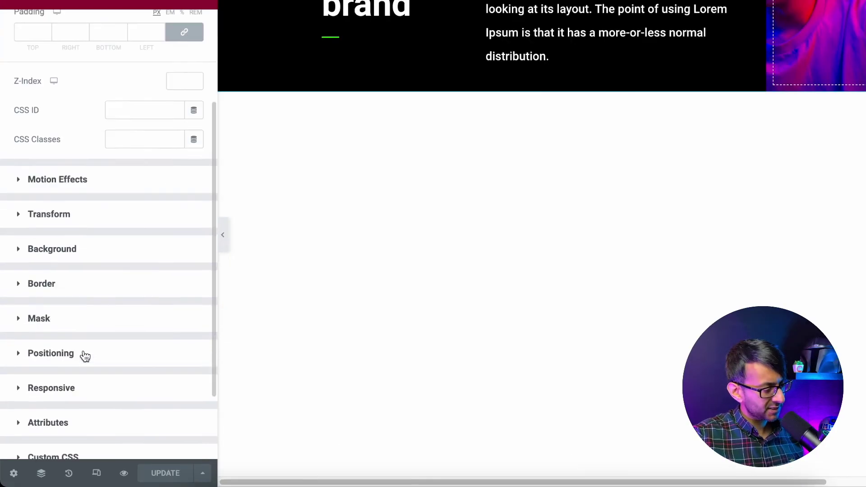
pyautogui.click(94, 374)
pyautogui.scroll(-4, 109, 356)
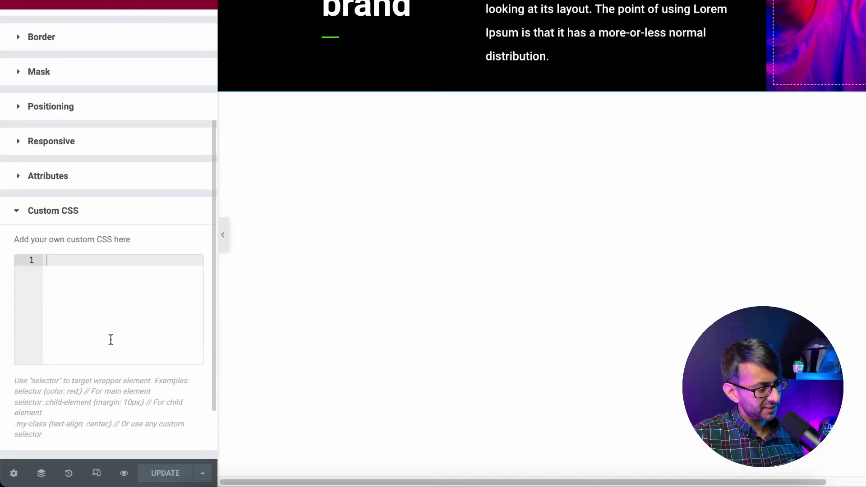
pyautogui.click(117, 324)
pyautogui.write('.swiper-pagination .swiper-pagination-bullet {   border-radius: 25;   color: #ffffff;   background-color: #ffffff;   opacity: 1;}')
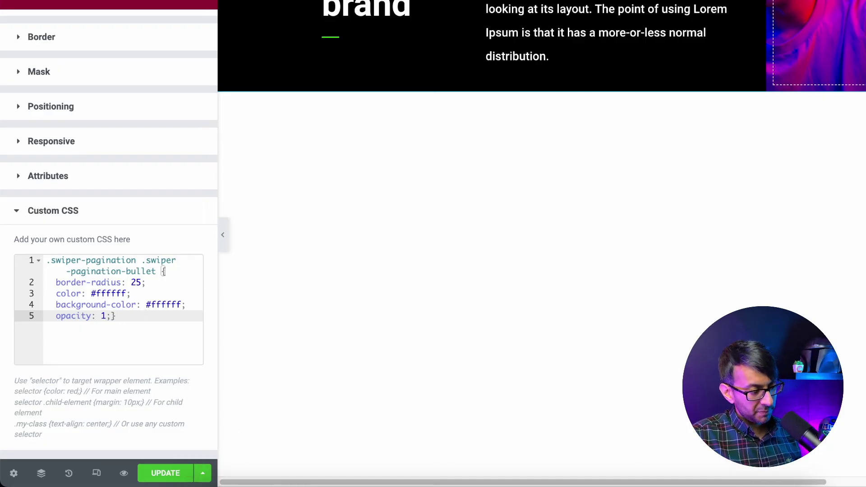
pyautogui.click(168, 473)
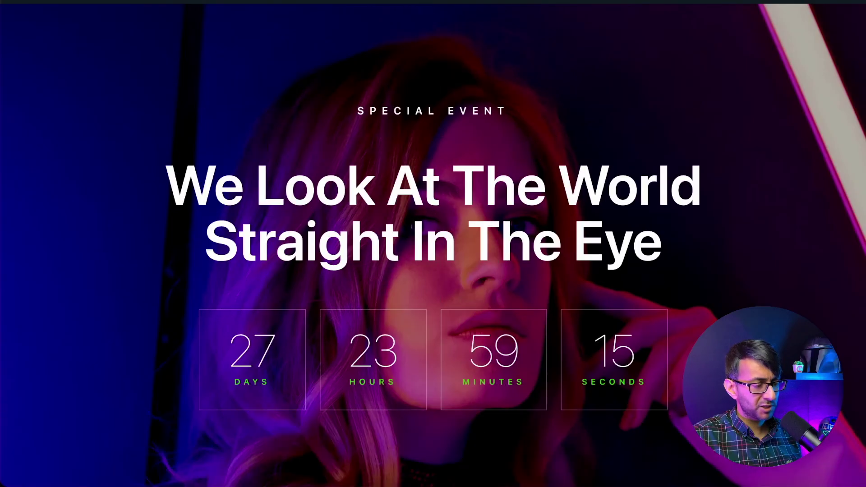
# Step: On the live page, move between Slides 1, 2 and 3 using the white dots and swiping
pyautogui.scroll(-10, 848, 34)
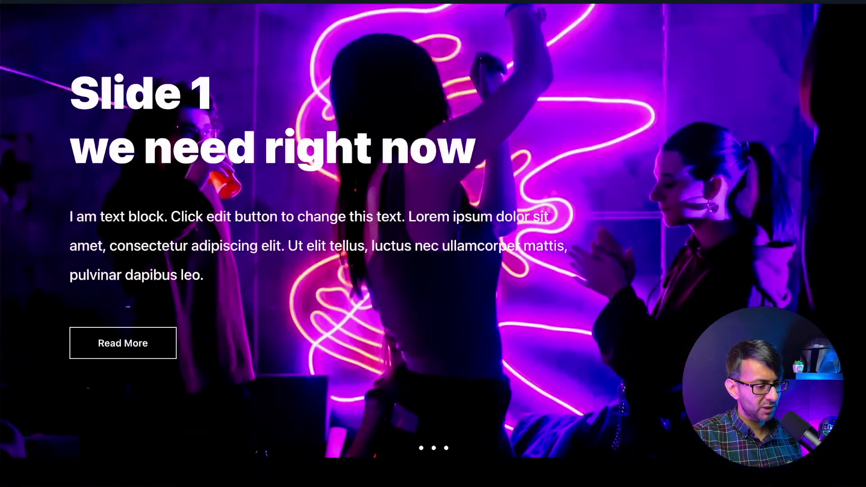
pyautogui.scroll(2, 578, 388)
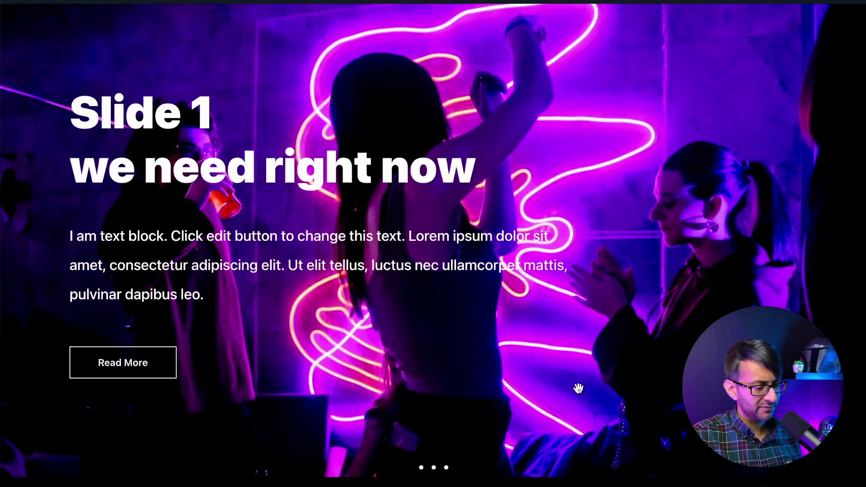
pyautogui.click(434, 467)
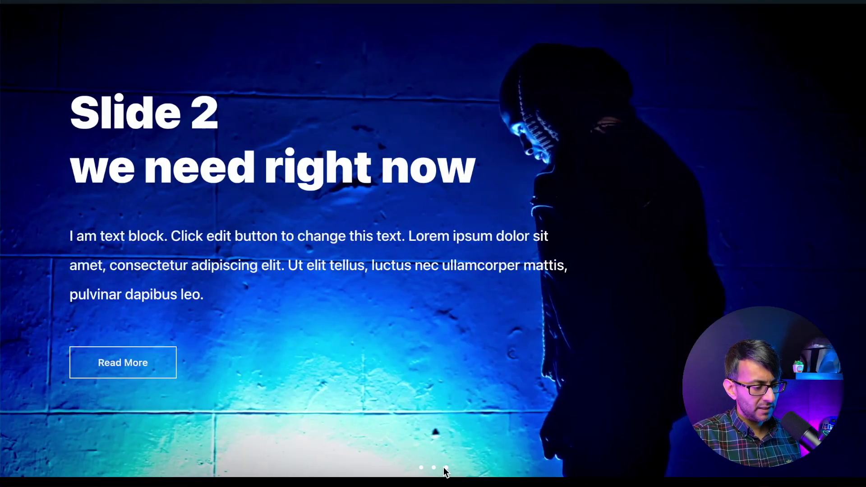
pyautogui.click(446, 469)
pyautogui.moveTo(412, 317); pyautogui.dragTo(629, 309)
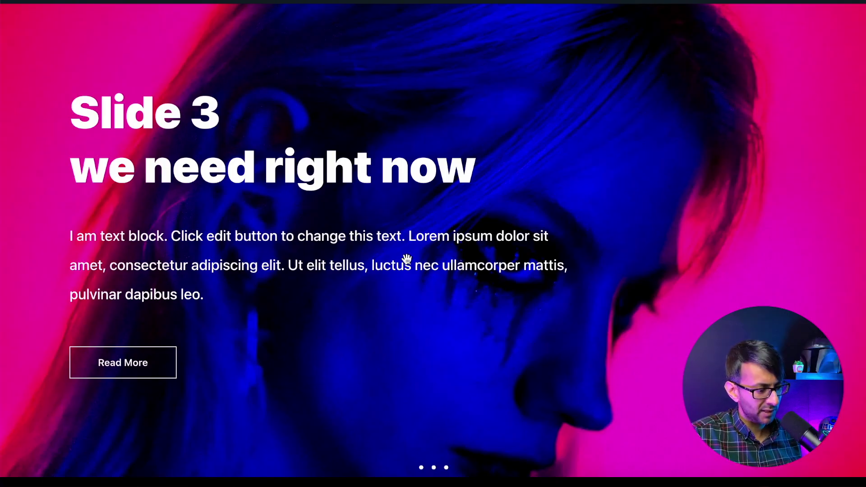
pyautogui.click(420, 467)
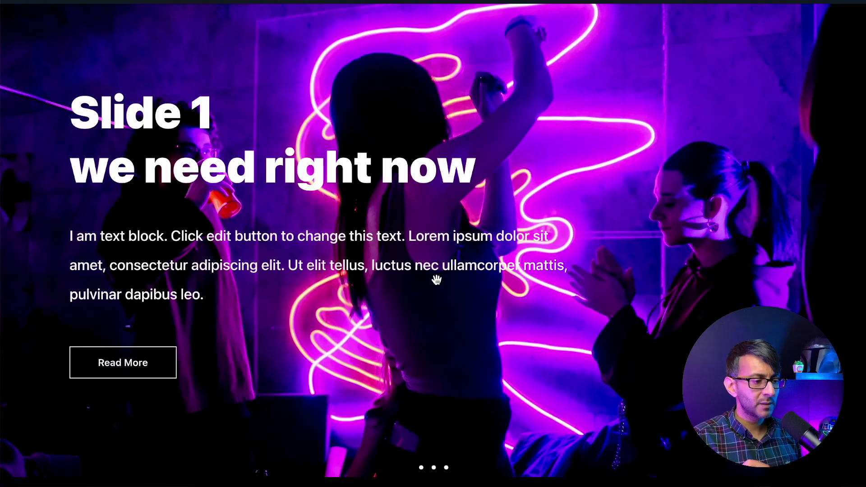
pyautogui.scroll(3, 502, 187)
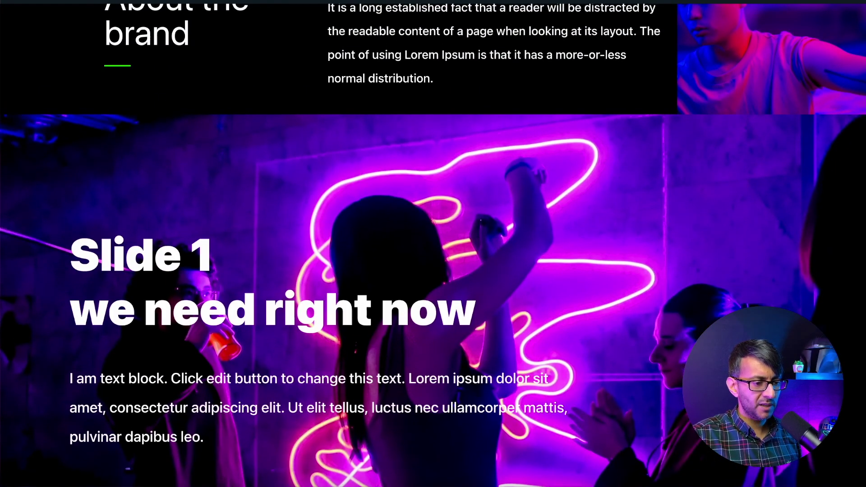
pyautogui.scroll(10, 433, 243)
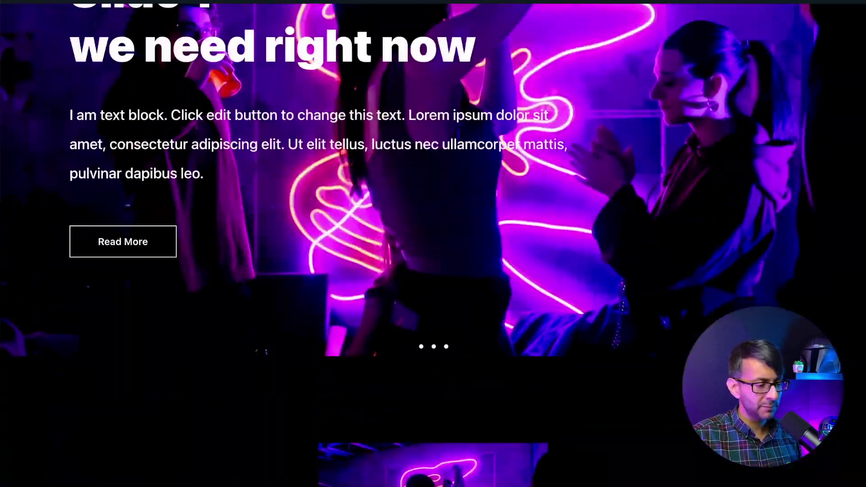
pyautogui.scroll(4, 433, 244)
pyautogui.scroll(-4, 433, 243)
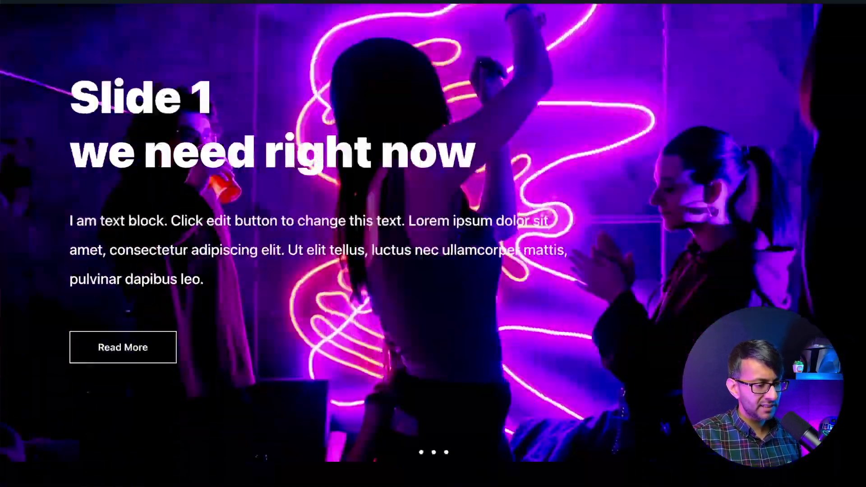
pyautogui.scroll(5, 523, 352)
pyautogui.scroll(-4, 522, 351)
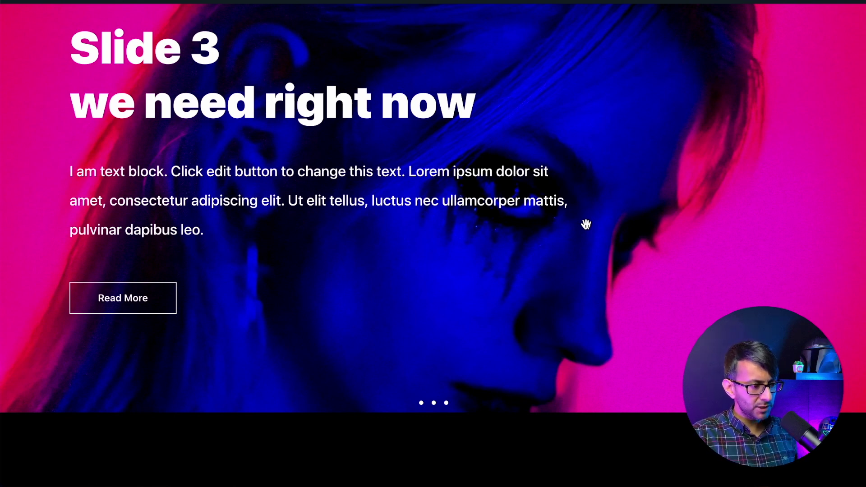
pyautogui.scroll(3, 443, 191)
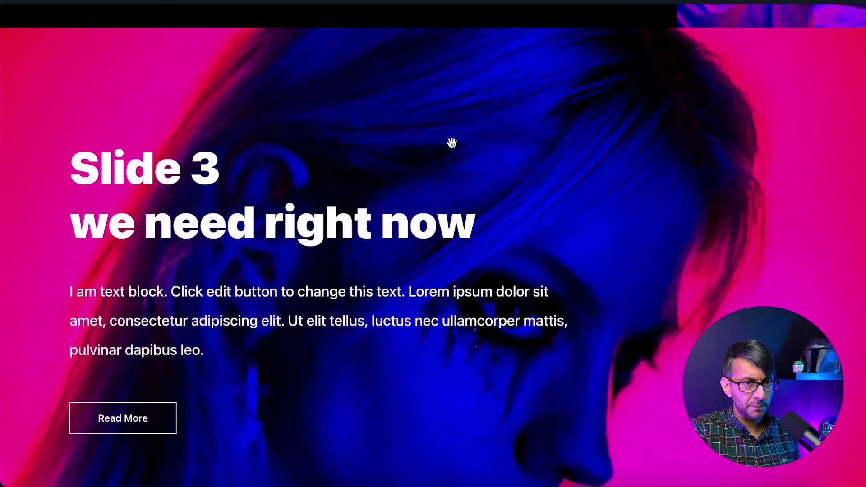